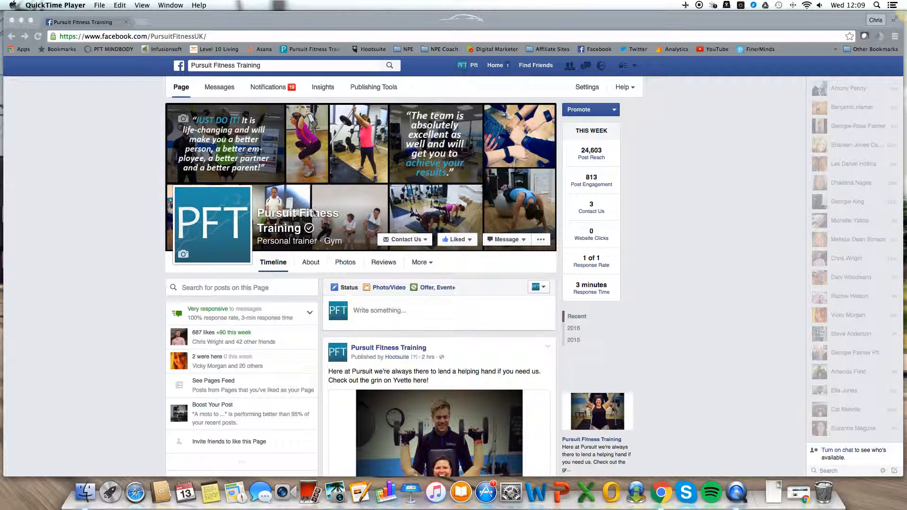
# Examine the Boost Post audience settings for the newest post, including the new audience form, and close them without boosting or saving
pyautogui.scroll(-5, 722, 214)
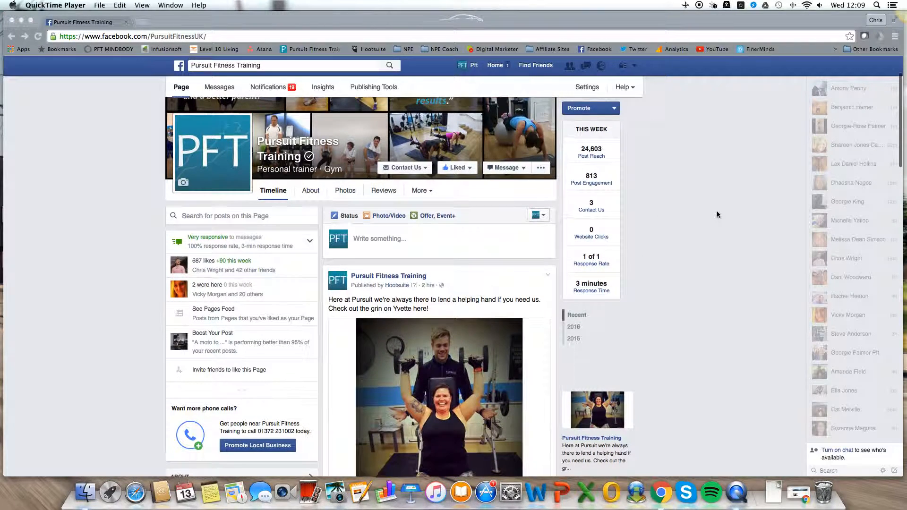
pyautogui.scroll(-2, 717, 214)
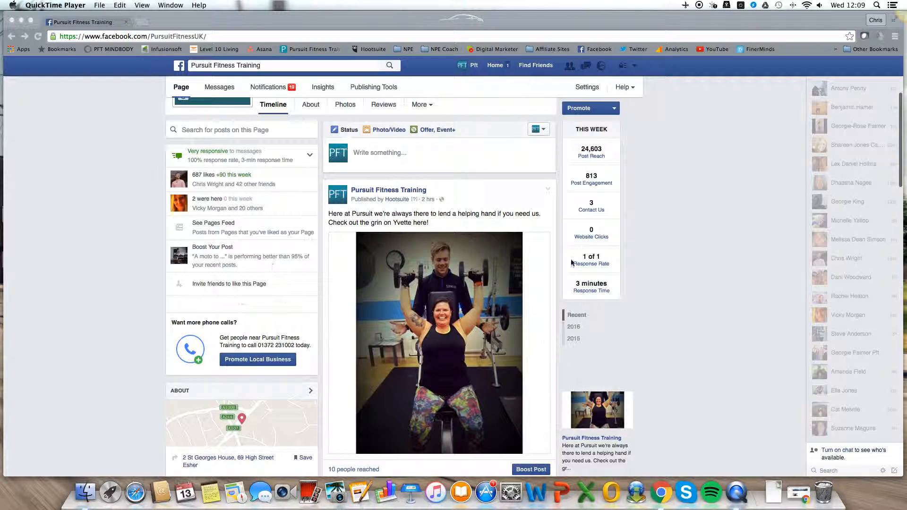
pyautogui.scroll(-2, 784, 276)
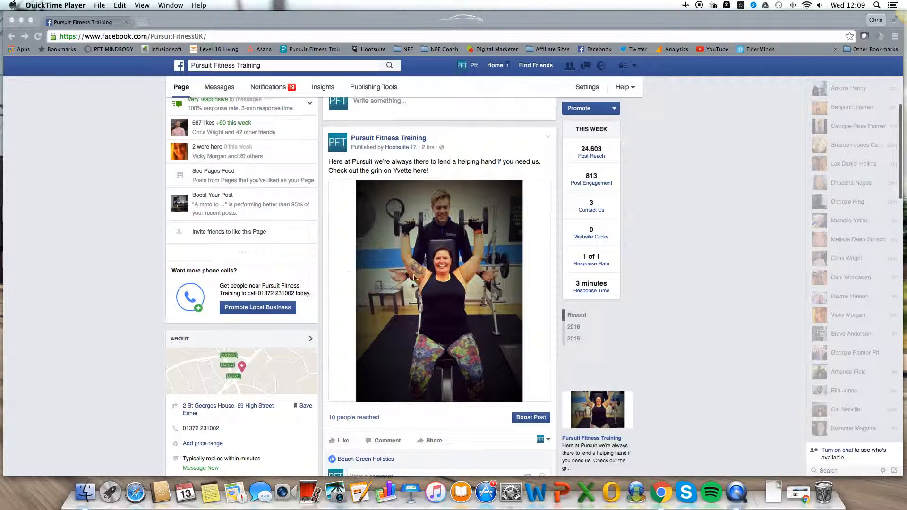
pyautogui.click(528, 422)
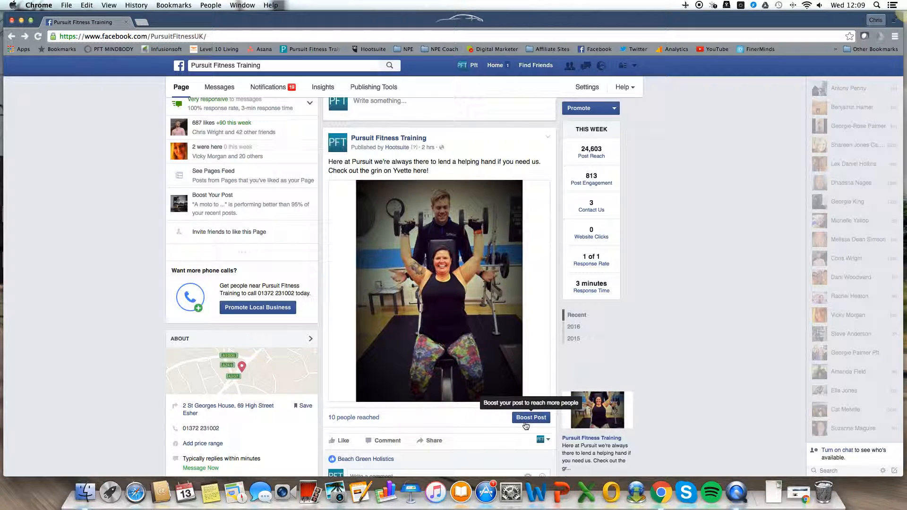
pyautogui.click(529, 419)
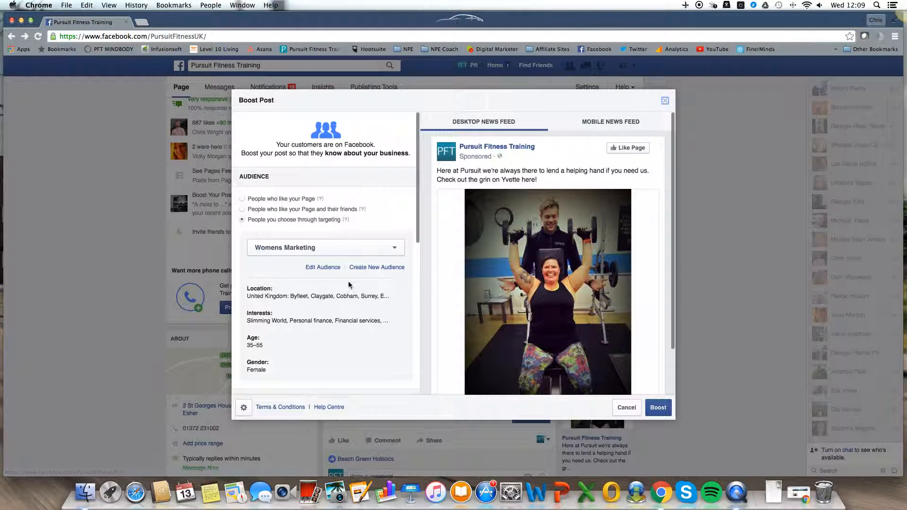
pyautogui.click(368, 270)
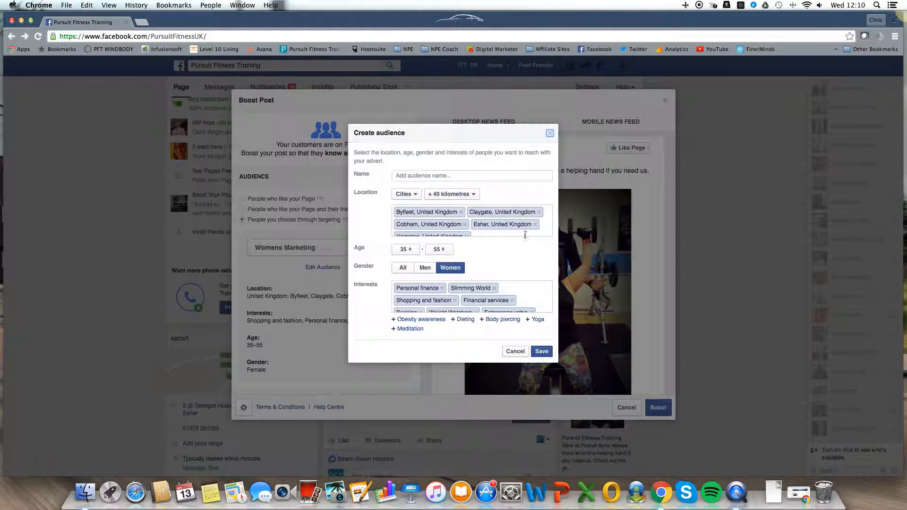
pyautogui.click(515, 351)
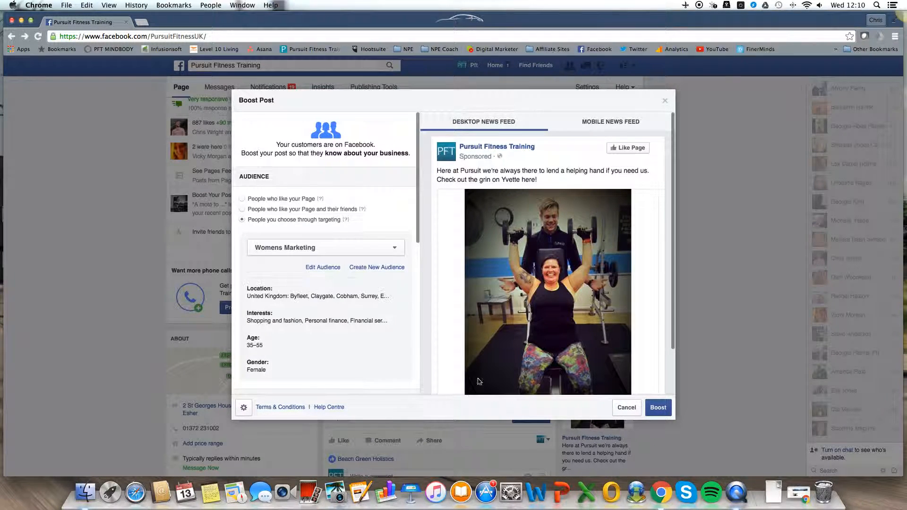
pyautogui.click(626, 408)
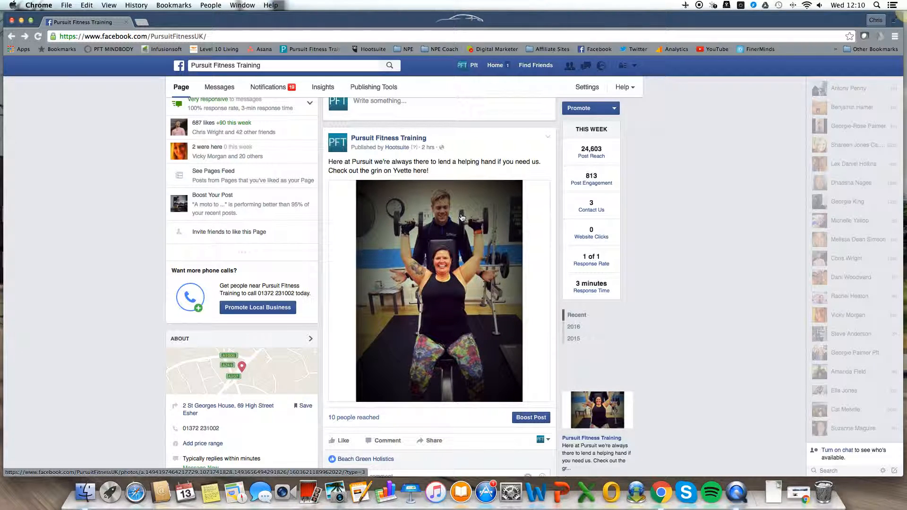
# Start creating a new advert campaign with the "Boost your posts" objective
pyautogui.click(635, 67)
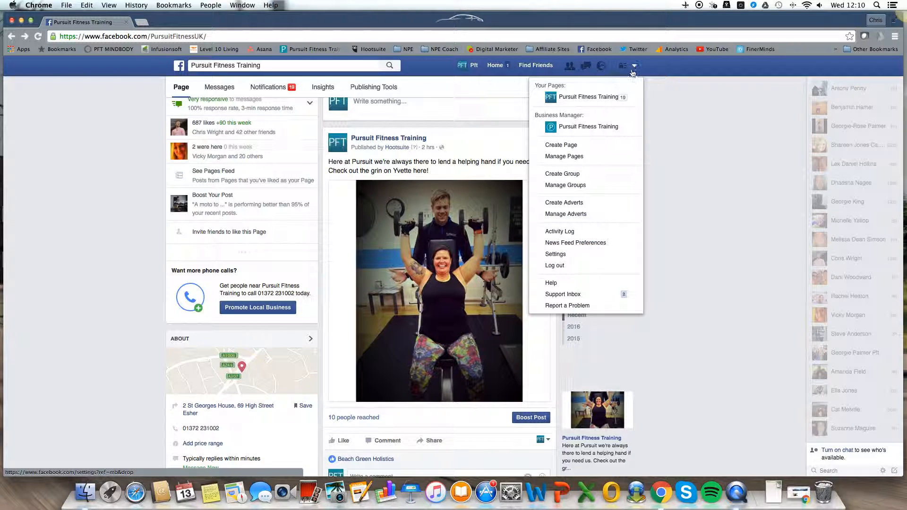
pyautogui.click(574, 203)
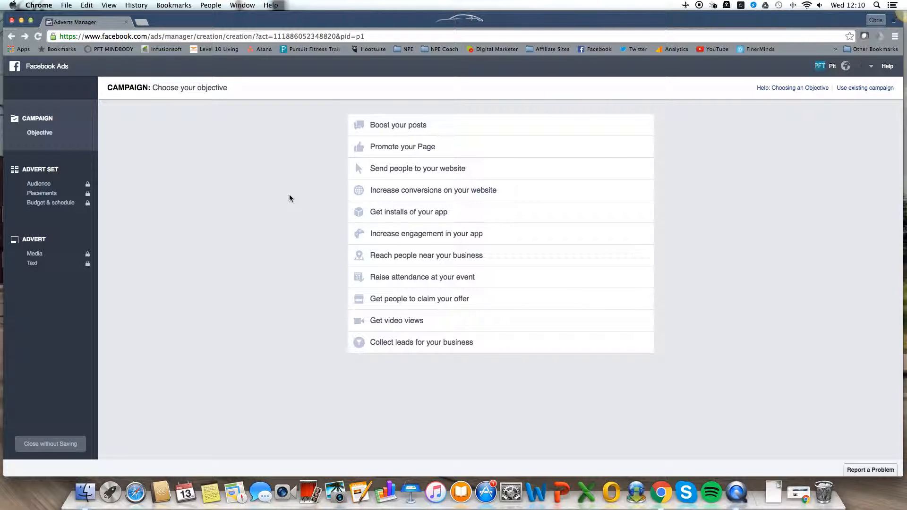
pyautogui.click(407, 124)
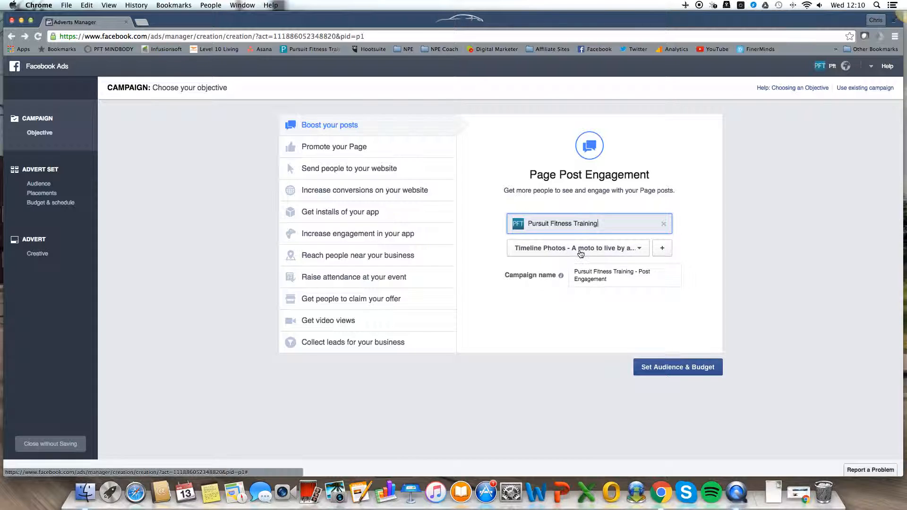
# Choose the "Here at Pursuit we're always there to lend a helping hand" post to boost and continue to the audience and budget settings
pyautogui.click(583, 250)
pyautogui.scroll(-3, 622, 340)
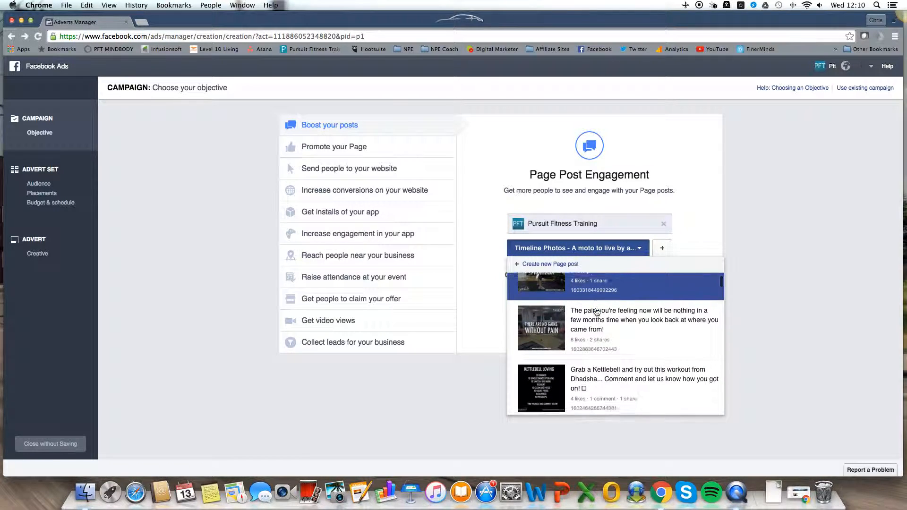
pyautogui.scroll(-10, 623, 339)
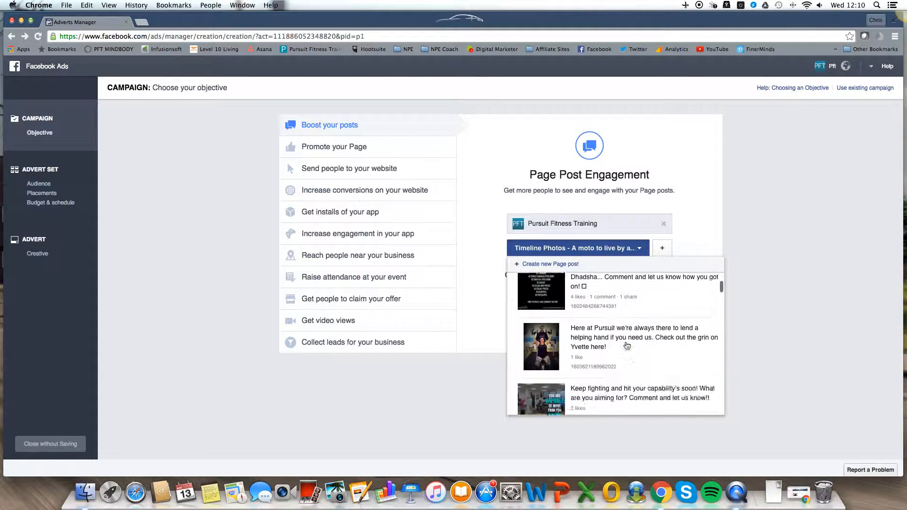
pyautogui.scroll(-3, 627, 346)
pyautogui.click(624, 349)
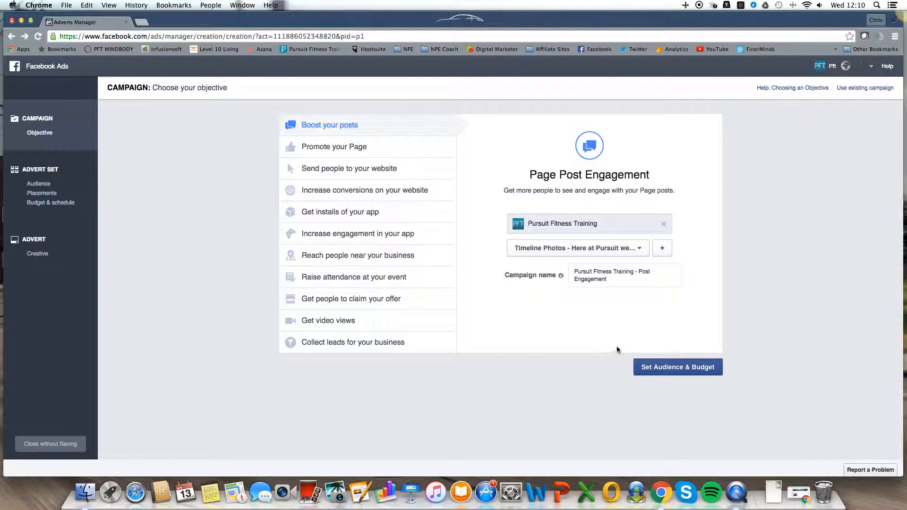
pyautogui.click(670, 368)
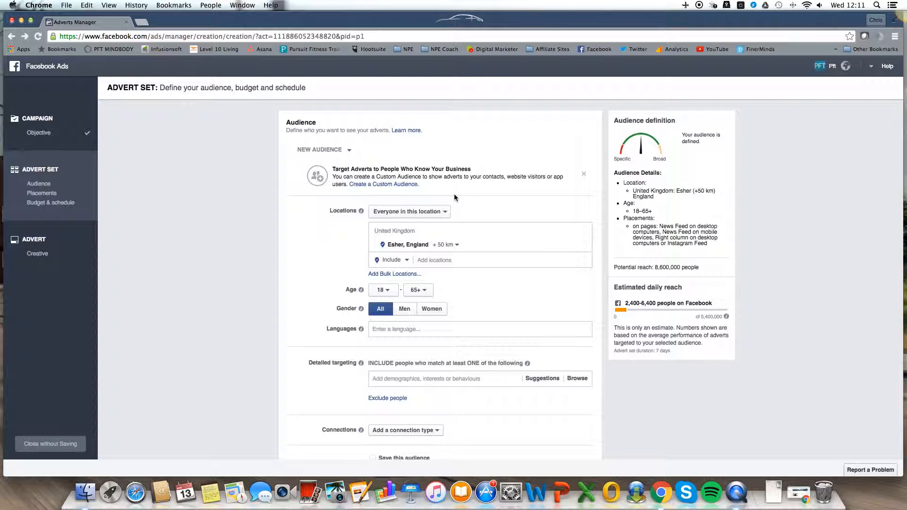
# Limit location targeting to "People who live in this location" and remove Esher, England from the targeted locations
pyautogui.moveTo(358, 210)
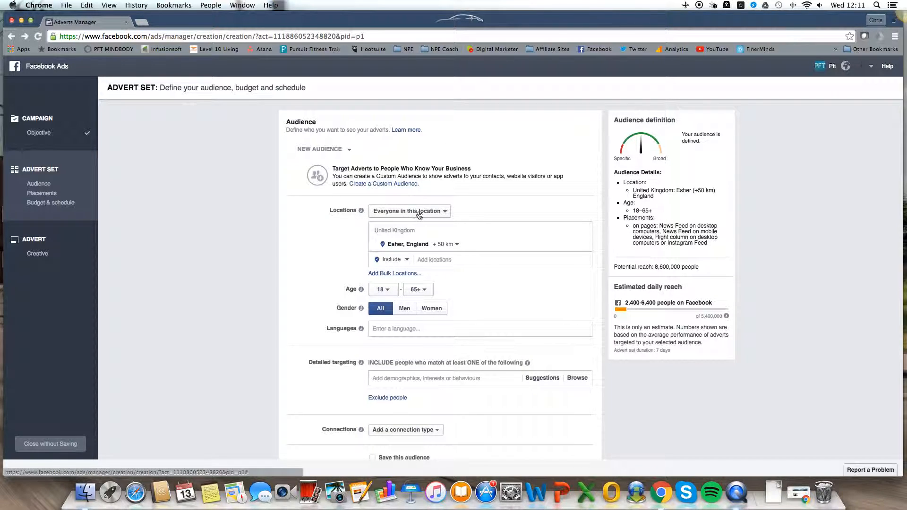
pyautogui.click(423, 206)
pyautogui.scroll(-1, 441, 198)
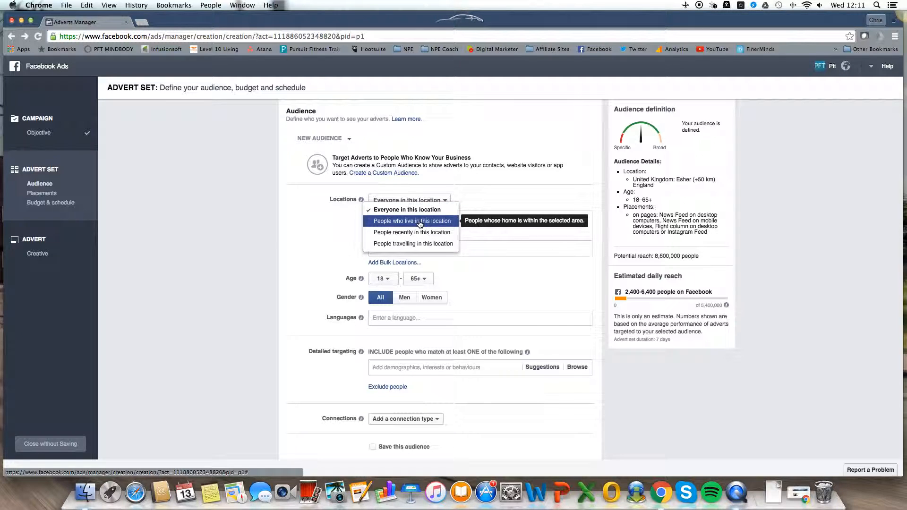
pyautogui.click(420, 222)
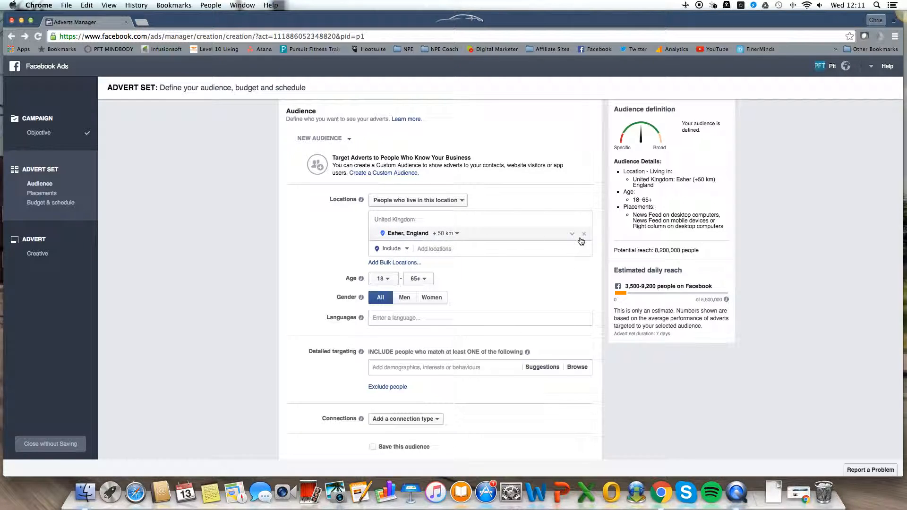
pyautogui.click(586, 236)
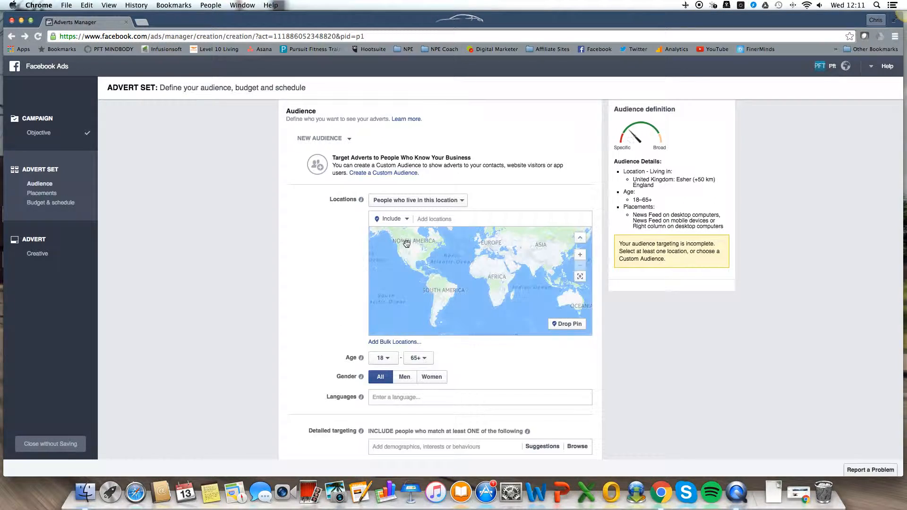
# Try targeting Guildford, England with a 17 km radius, and remove that location
pyautogui.write('Guildfor')
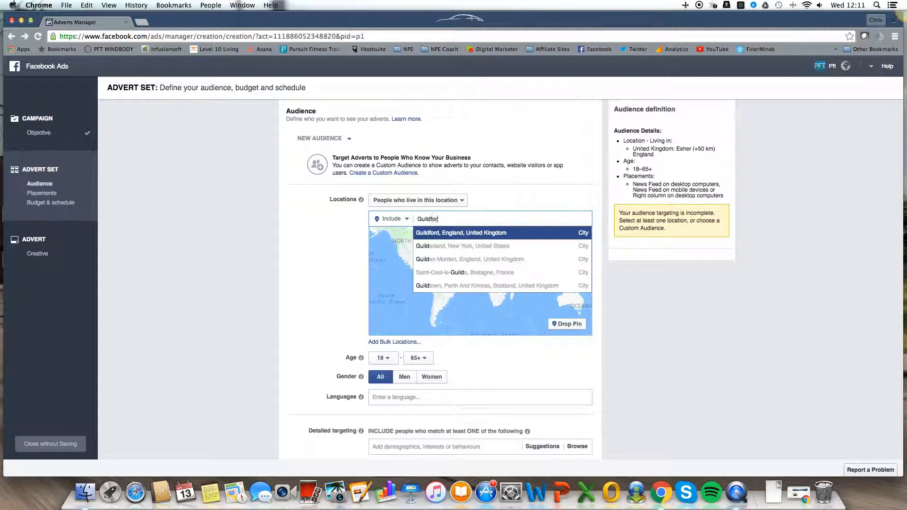
pyautogui.write('d')
pyautogui.click(444, 233)
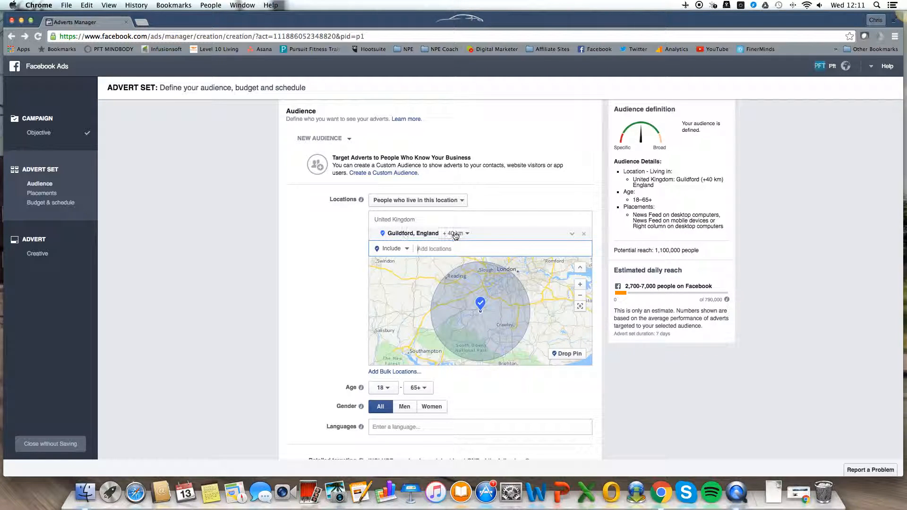
pyautogui.click(456, 234)
pyautogui.moveTo(466, 274); pyautogui.dragTo(463, 279)
pyautogui.click(406, 308)
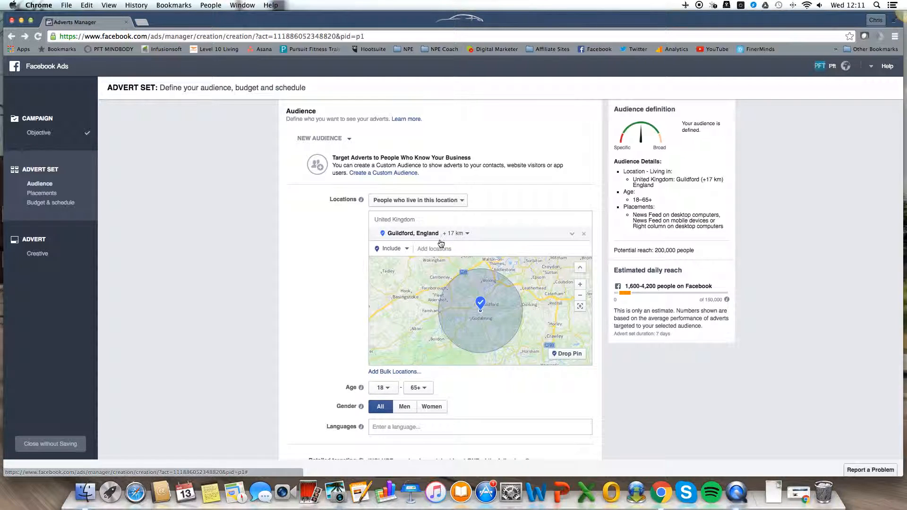
pyautogui.click(585, 235)
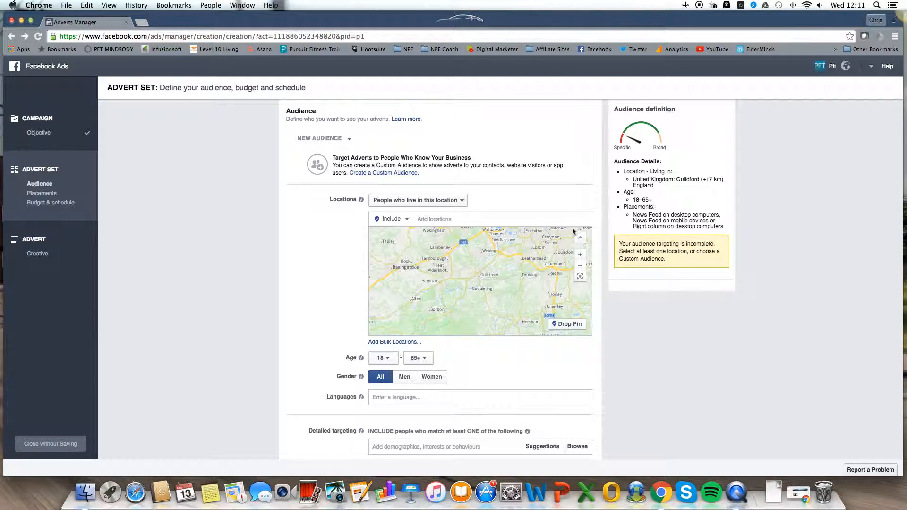
# Drop a location pin on the centre of Guildford on the targeting map
pyautogui.scroll(2, 488, 283)
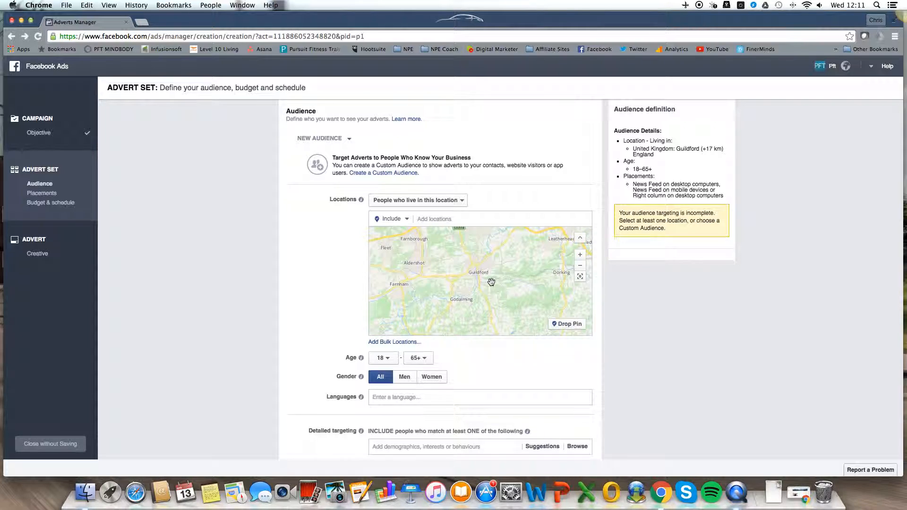
pyautogui.scroll(2, 488, 283)
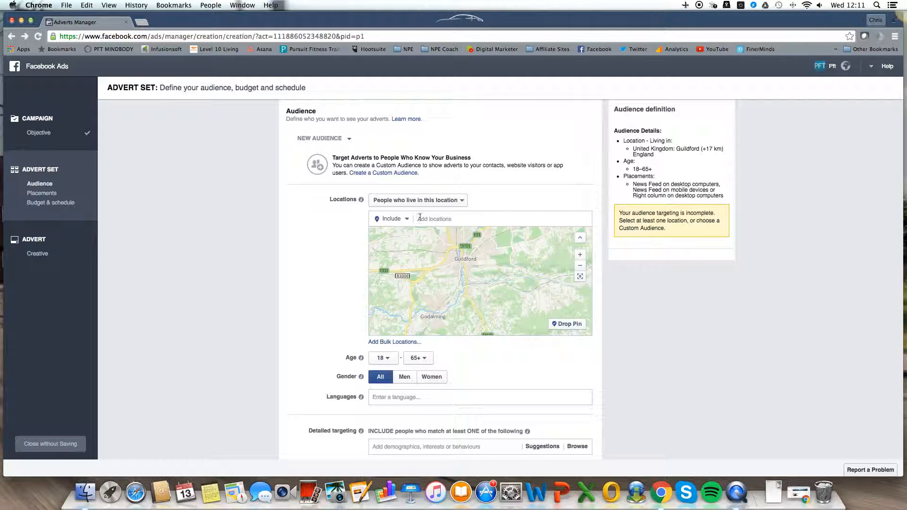
pyautogui.moveTo(480, 258); pyautogui.dragTo(480, 270)
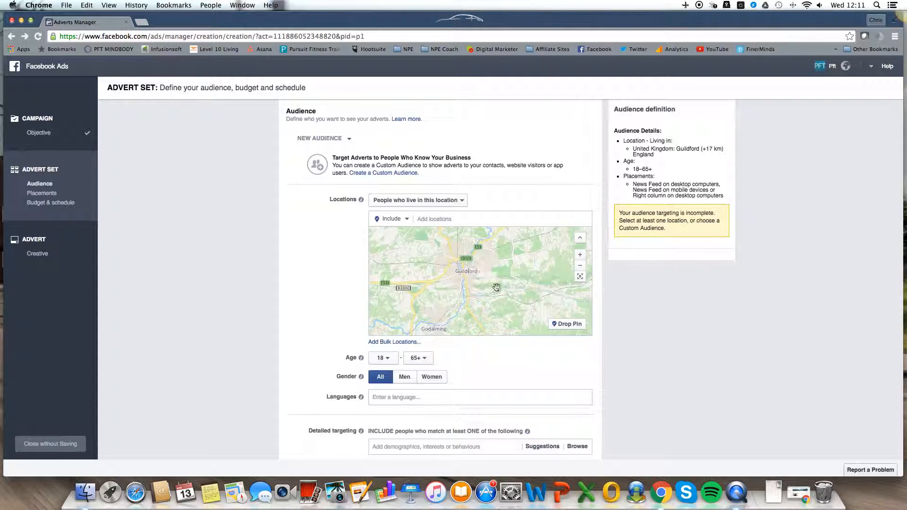
pyautogui.click(561, 325)
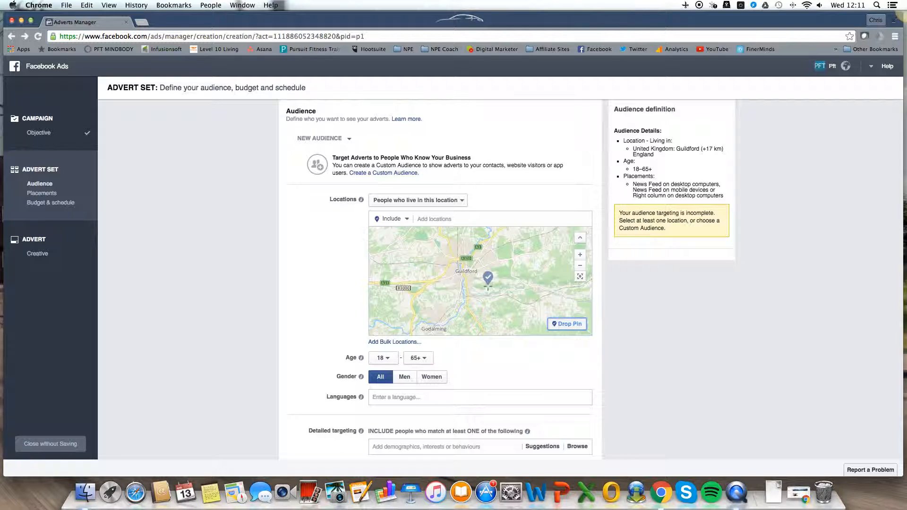
pyautogui.click(463, 270)
# Set the radius around the dropped Guildford pin to 10 km
pyautogui.click(451, 233)
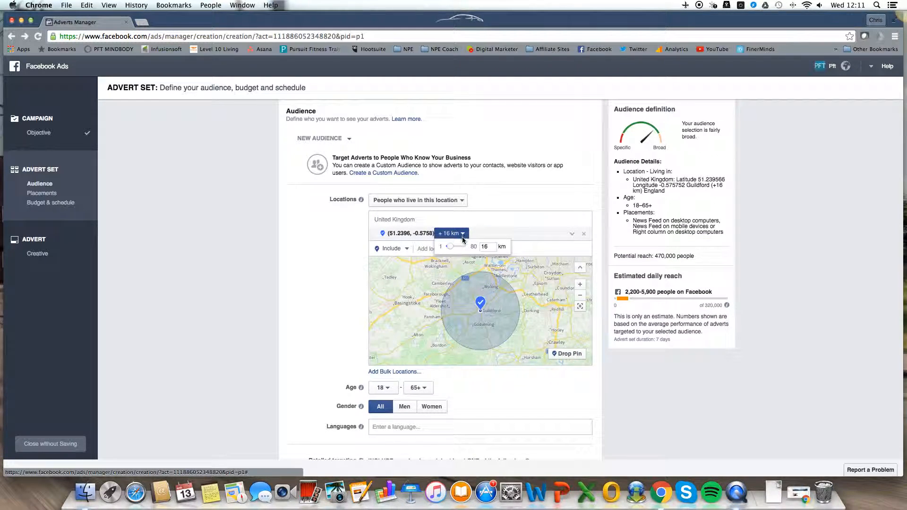
pyautogui.click(450, 249)
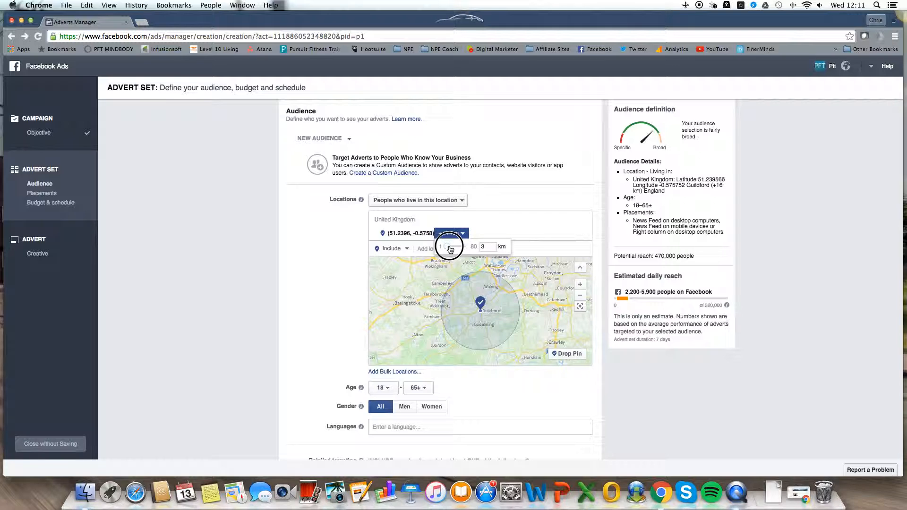
pyautogui.moveTo(450, 249); pyautogui.dragTo(451, 249)
pyautogui.click(512, 222)
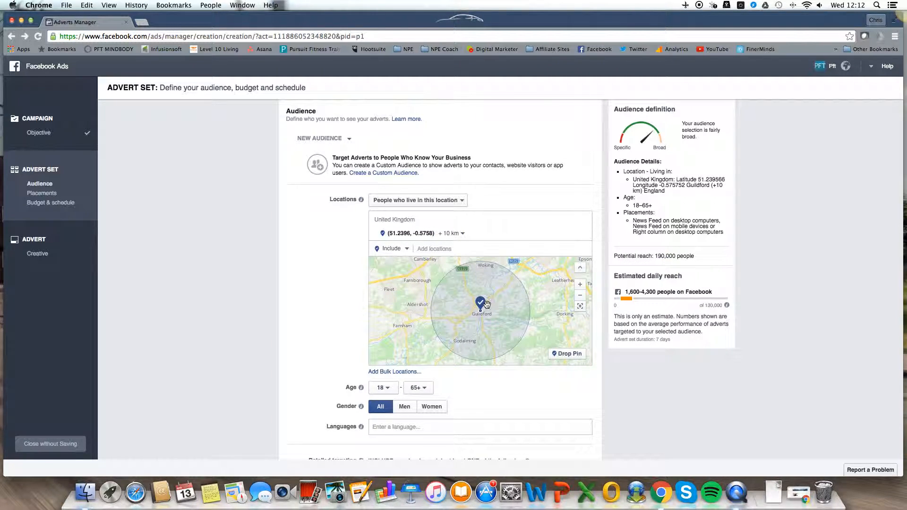
# Set the audience age range to 35–45 and restrict the gender to Women
pyautogui.scroll(-1, 308, 298)
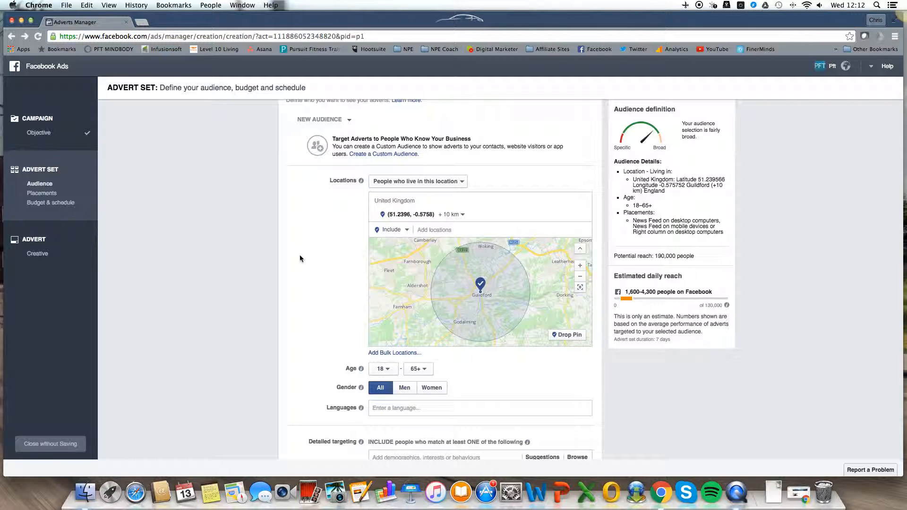
pyautogui.scroll(-4, 319, 262)
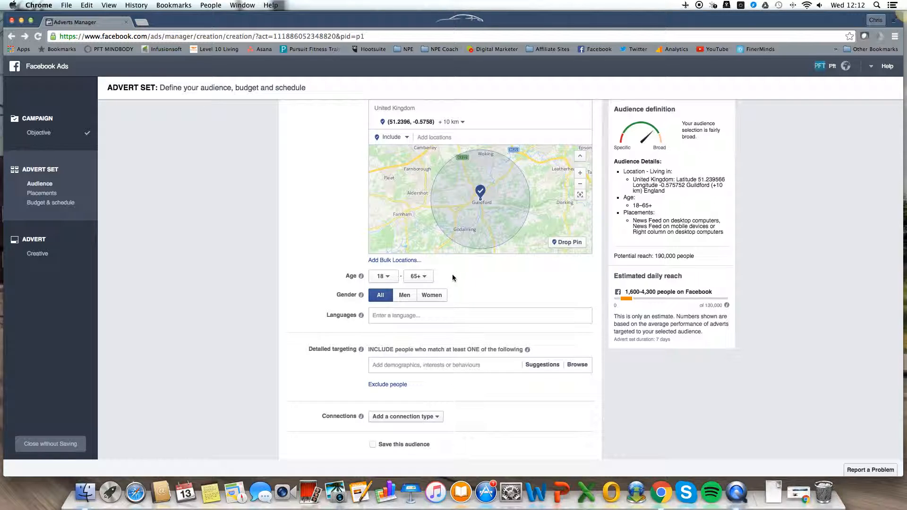
pyautogui.click(383, 277)
pyautogui.scroll(-5, 382, 360)
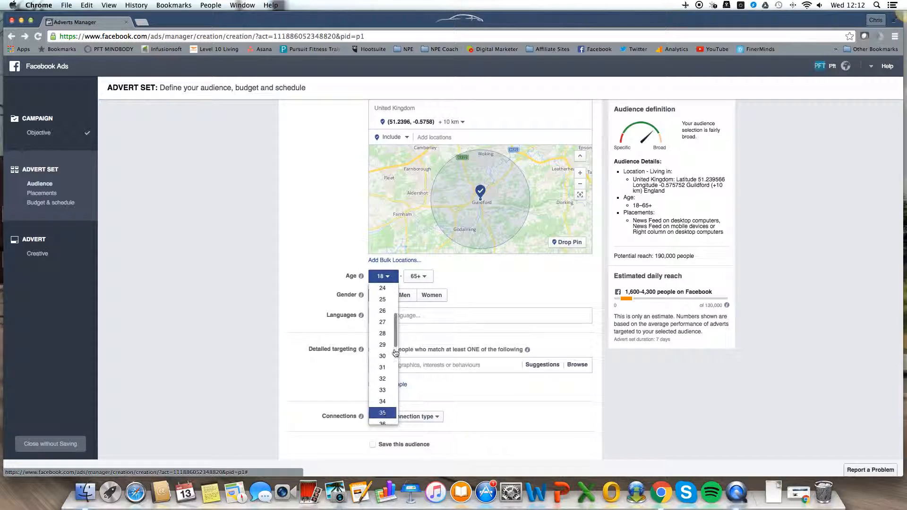
pyautogui.press('Return')
pyautogui.click(418, 276)
pyautogui.scroll(-3, 420, 359)
pyautogui.scroll(-4, 422, 358)
pyautogui.click(420, 363)
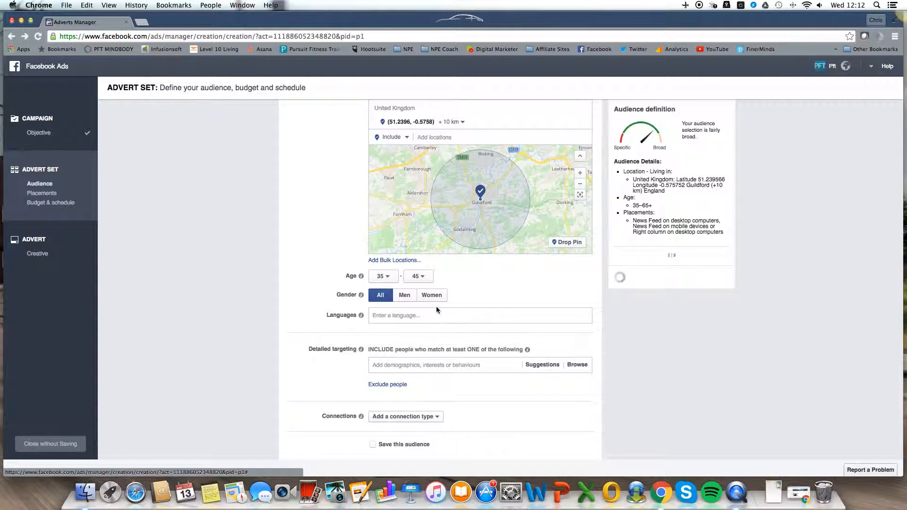
pyautogui.click(431, 295)
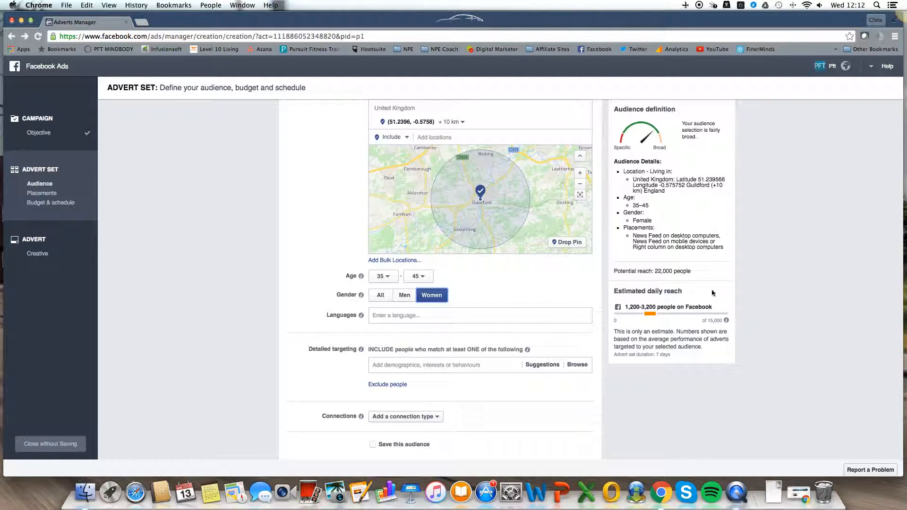
# Check the potential reach of the local audience of women aged 35–45 in the audience definition
pyautogui.moveTo(656, 271); pyautogui.dragTo(690, 271)
pyautogui.click(705, 273)
pyautogui.scroll(-4, 354, 275)
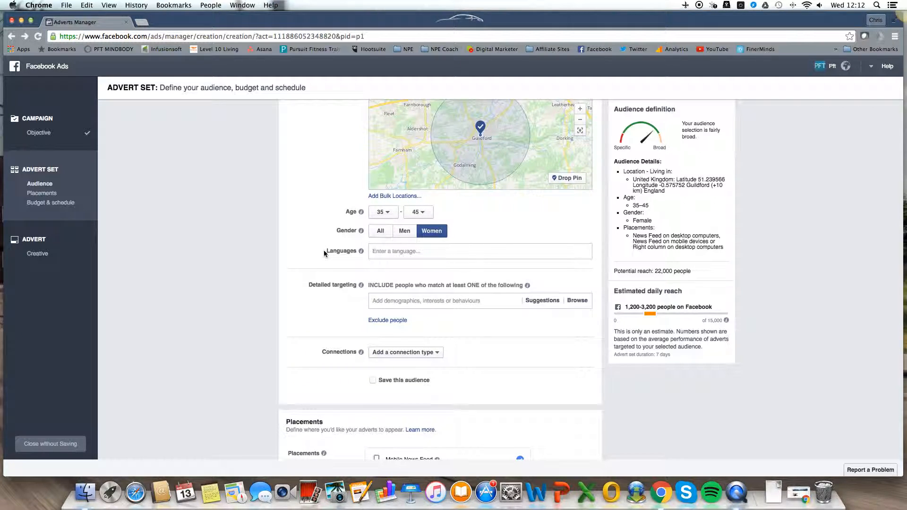
# Include the whole Beauty group of Shopping and fashion interests in the detailed targeting
pyautogui.click(430, 303)
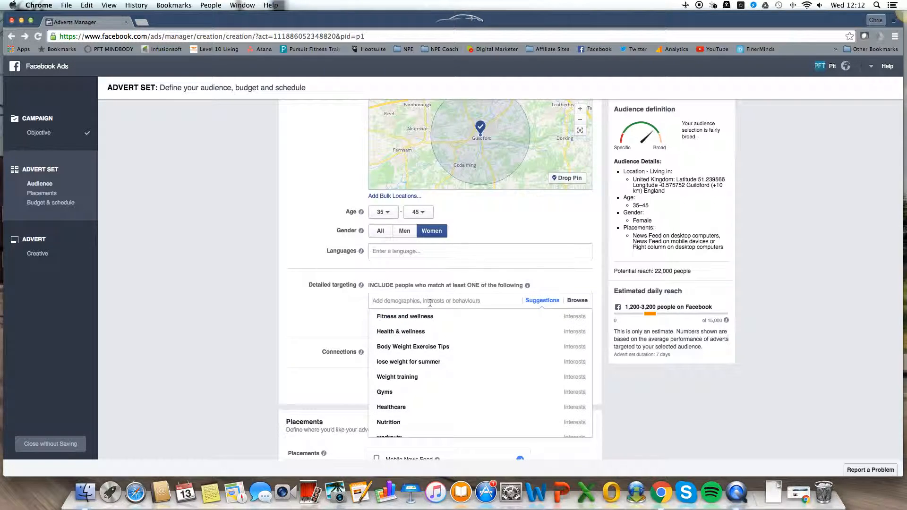
pyautogui.click(578, 301)
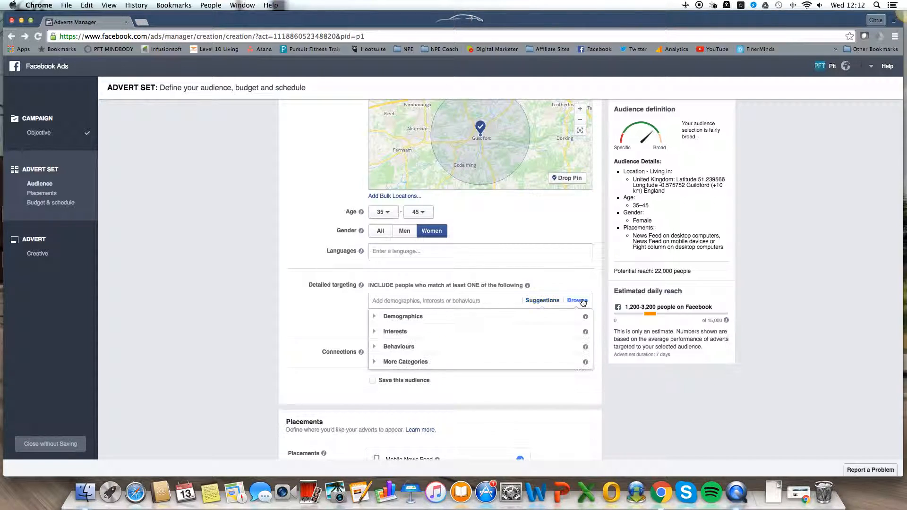
pyautogui.click(376, 333)
pyautogui.scroll(-1, 397, 400)
pyautogui.scroll(-1, 425, 387)
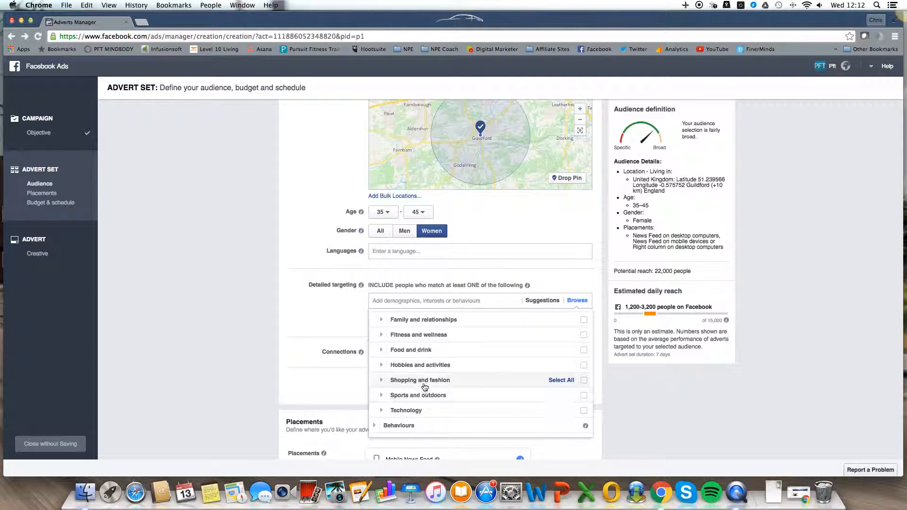
pyautogui.click(382, 380)
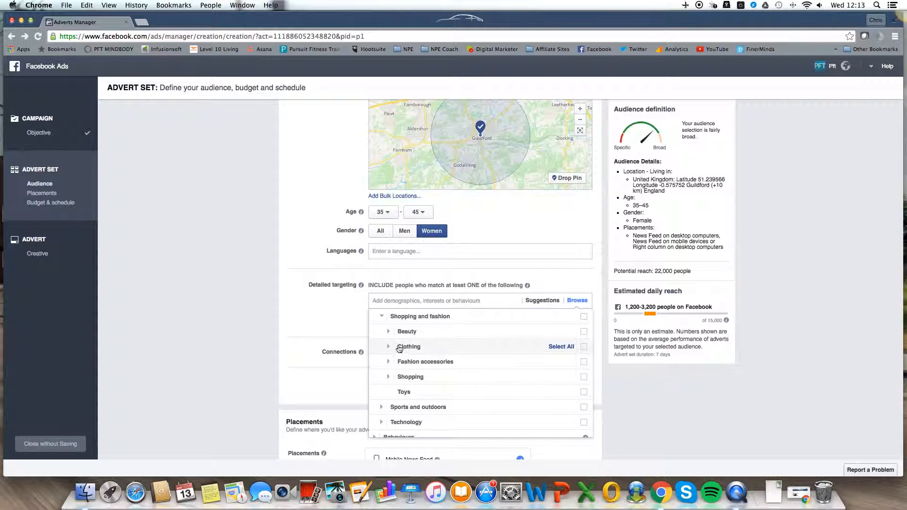
pyautogui.click(584, 332)
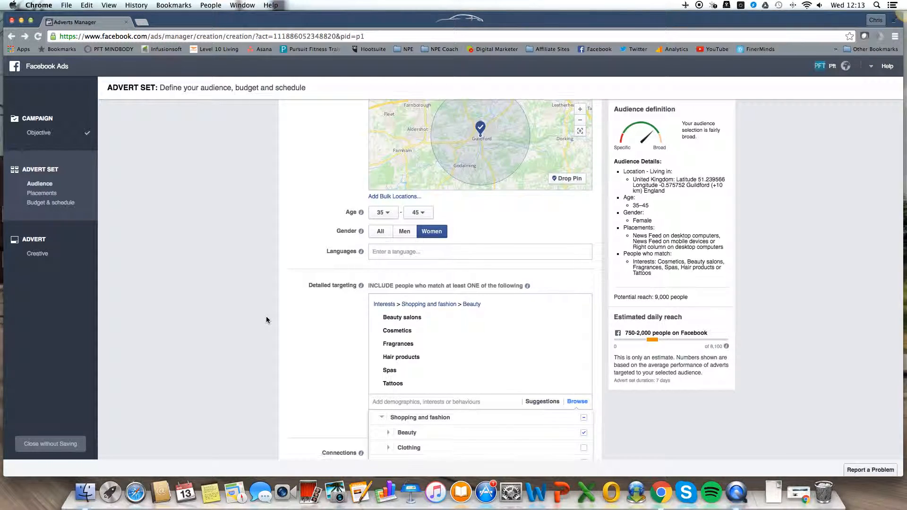
# Check the potential reach with the Beauty interests, and remove that interest group from the detailed targeting
pyautogui.scroll(1, 266, 316)
pyautogui.moveTo(655, 298); pyautogui.dragTo(685, 298)
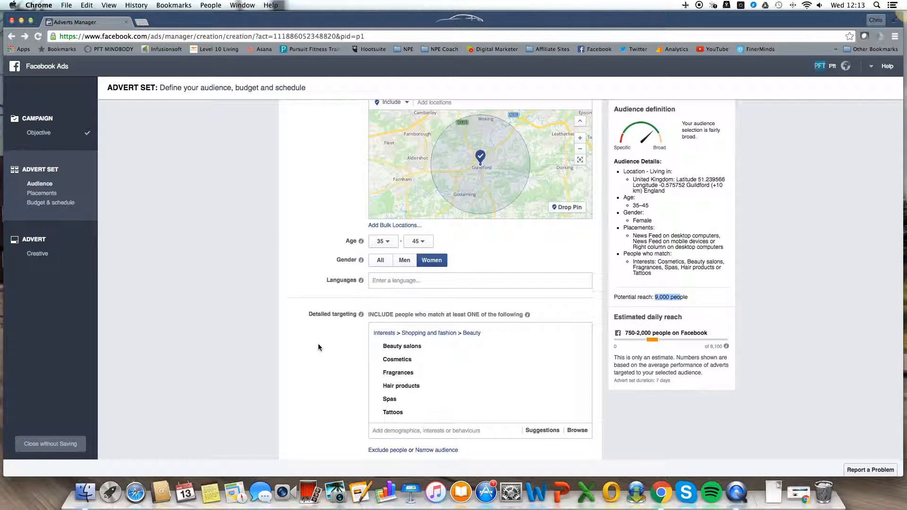
pyautogui.scroll(2, 319, 347)
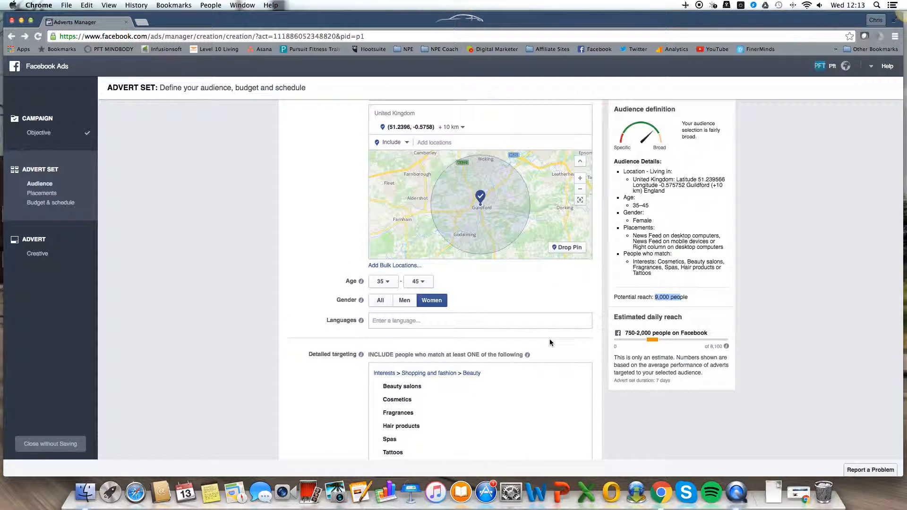
pyautogui.scroll(-2, 549, 339)
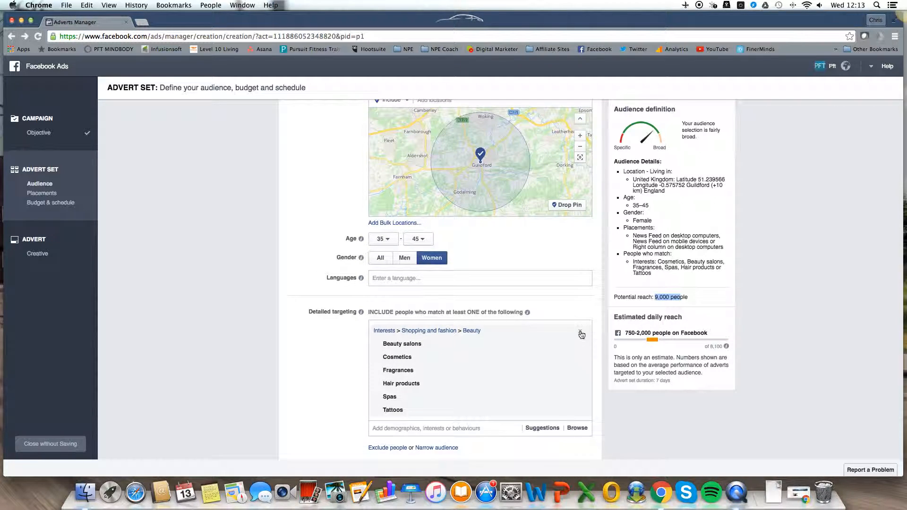
pyautogui.click(581, 333)
# Include people whose demographic relationship status is Married in the detailed targeting
pyautogui.click(447, 328)
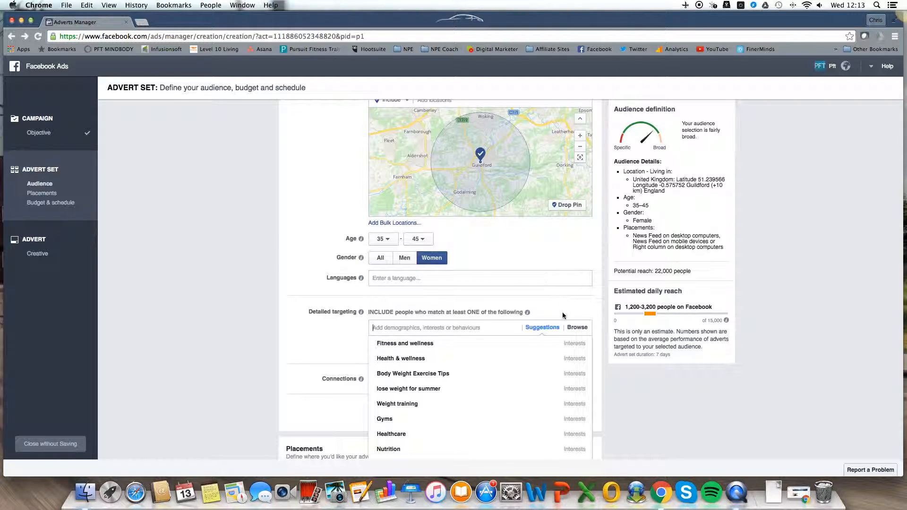
pyautogui.click(578, 328)
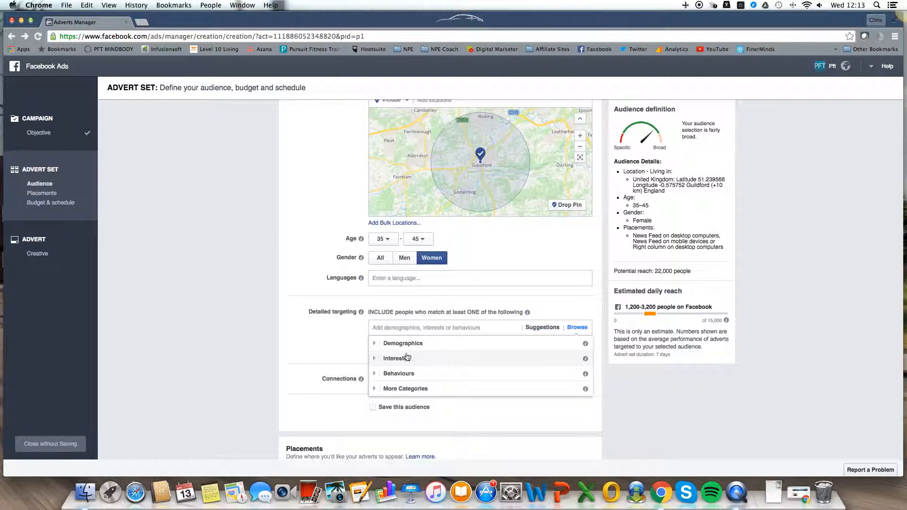
pyautogui.click(375, 344)
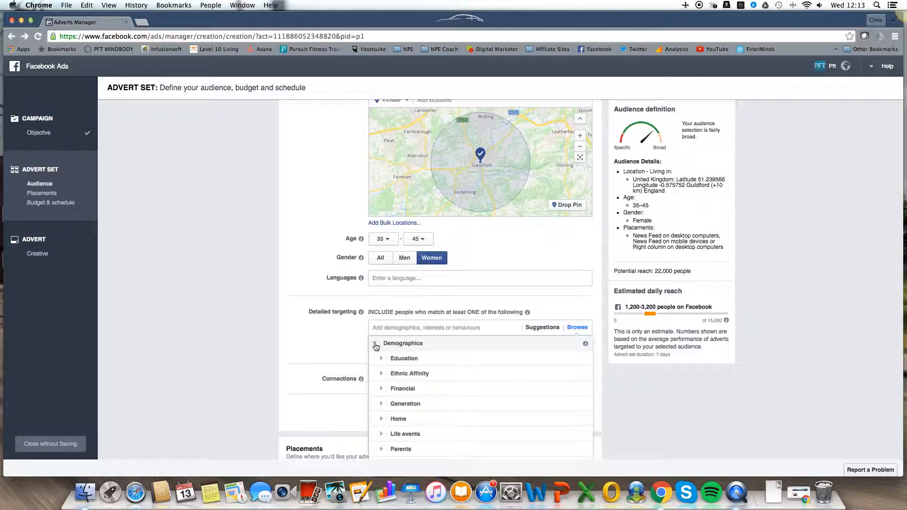
pyautogui.scroll(-2, 418, 374)
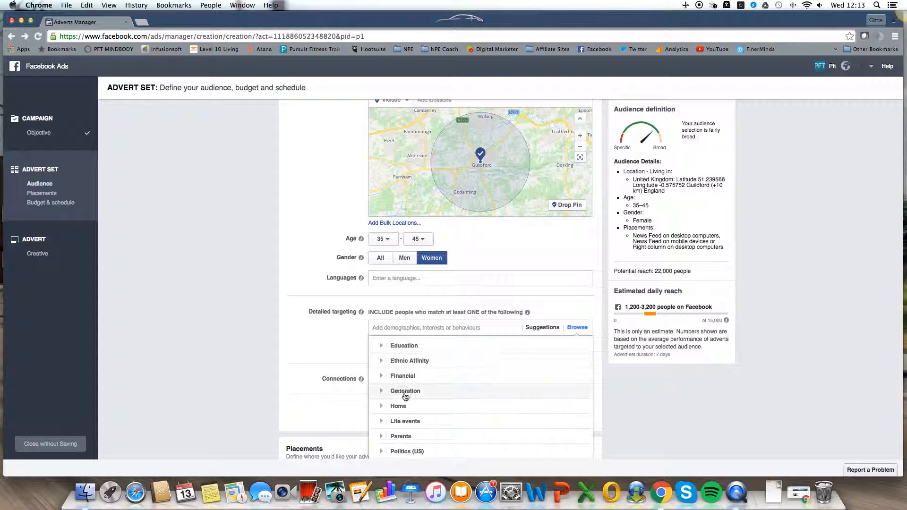
pyautogui.scroll(-3, 414, 401)
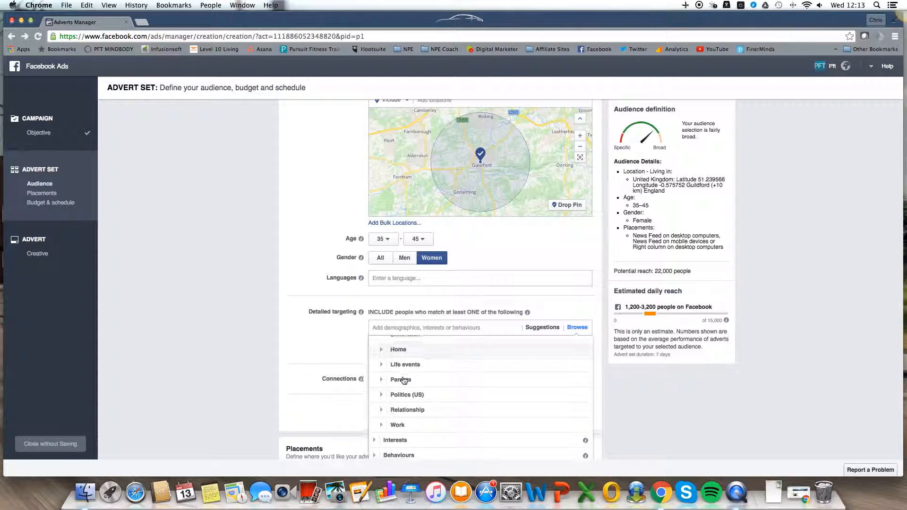
pyautogui.click(382, 410)
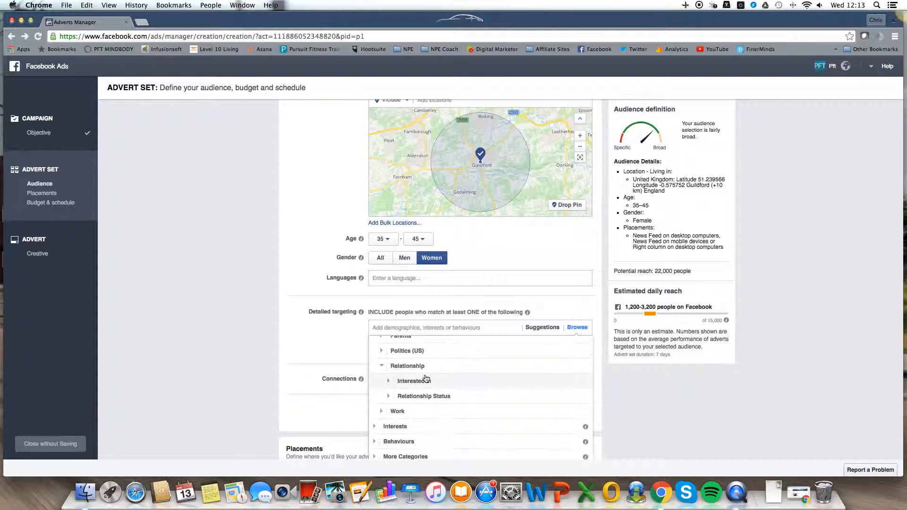
pyautogui.click(386, 395)
pyautogui.scroll(-1, 453, 405)
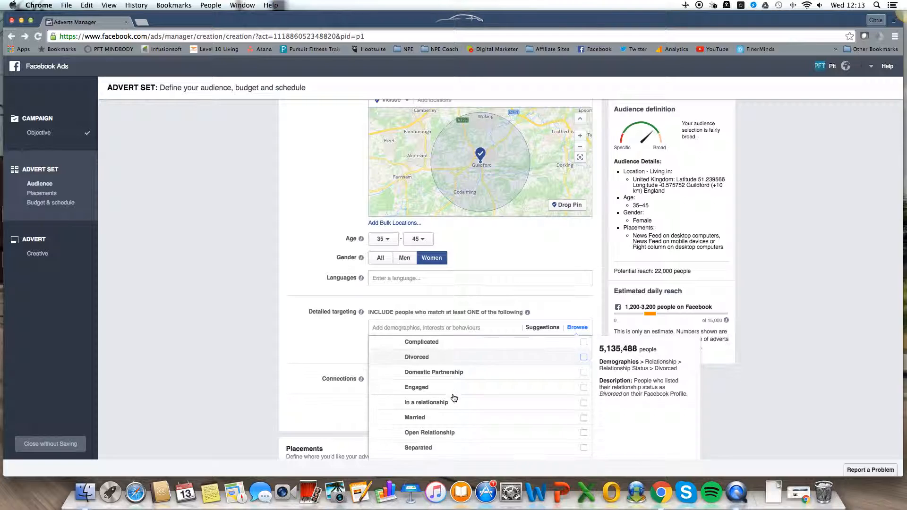
pyautogui.click(584, 418)
pyautogui.click(311, 360)
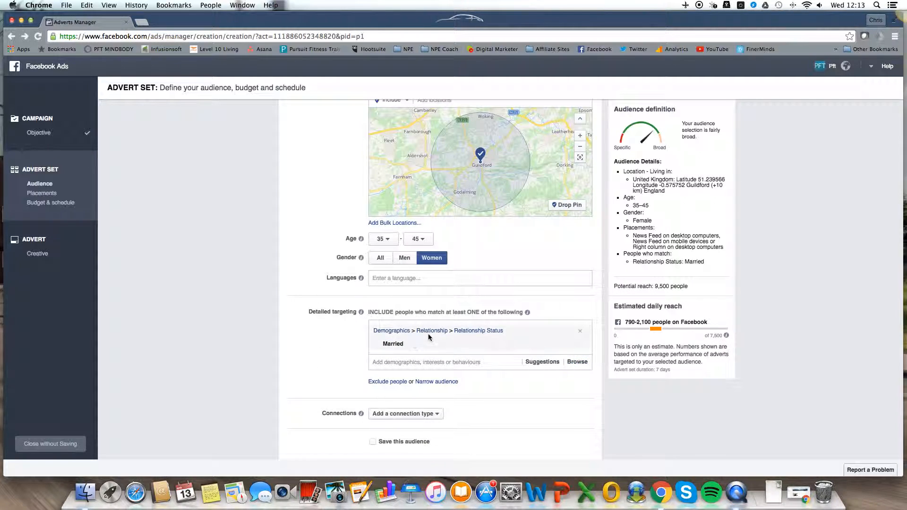
# Check the potential reach of the married audience against its location, age and gender settings
pyautogui.doubleClick(660, 286)
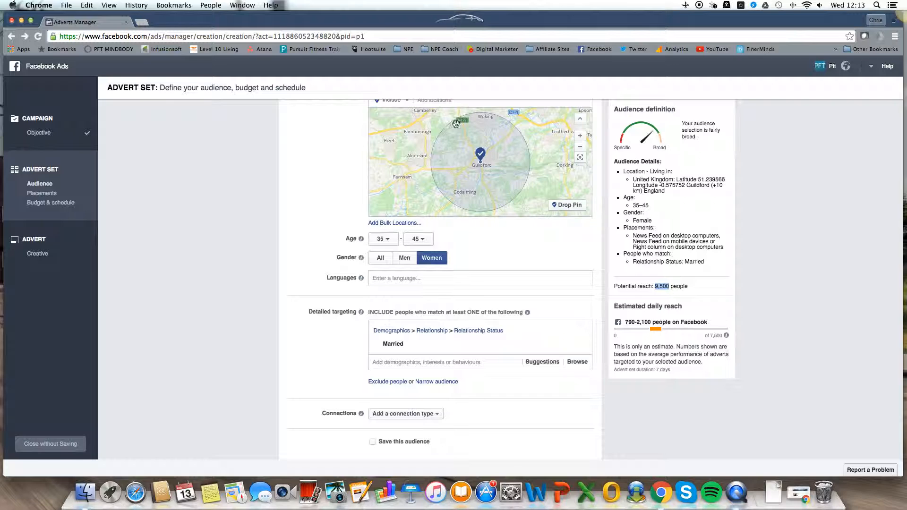
pyautogui.scroll(3, 285, 203)
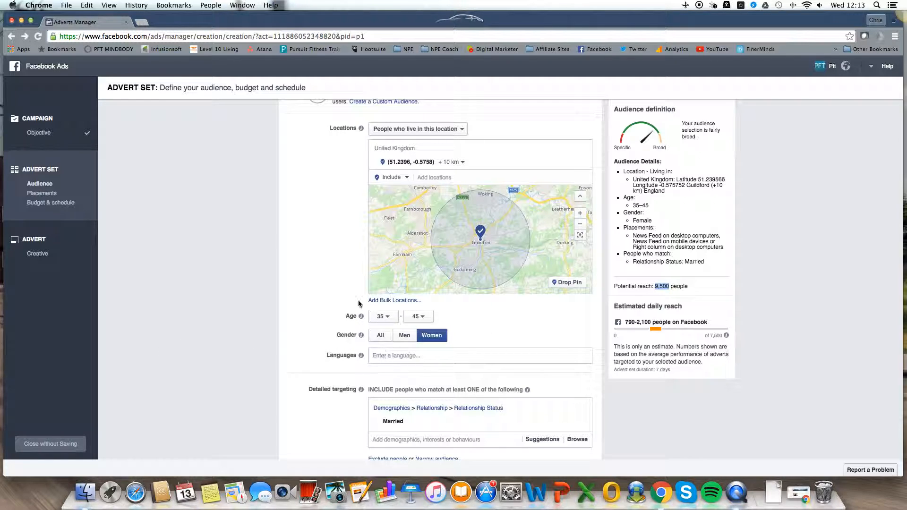
pyautogui.scroll(-4, 297, 305)
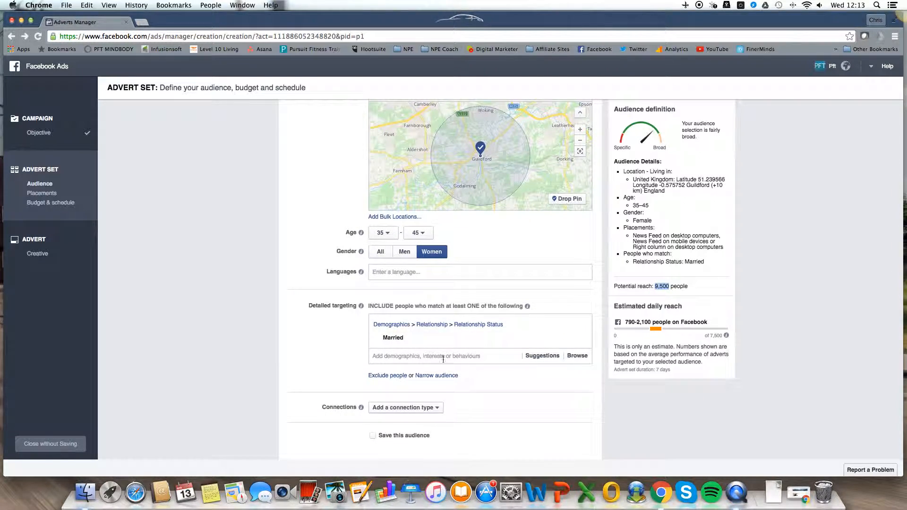
# Narrow the married audience by adding a second condition that people must also match
pyautogui.moveTo(441, 339)
pyautogui.click(453, 376)
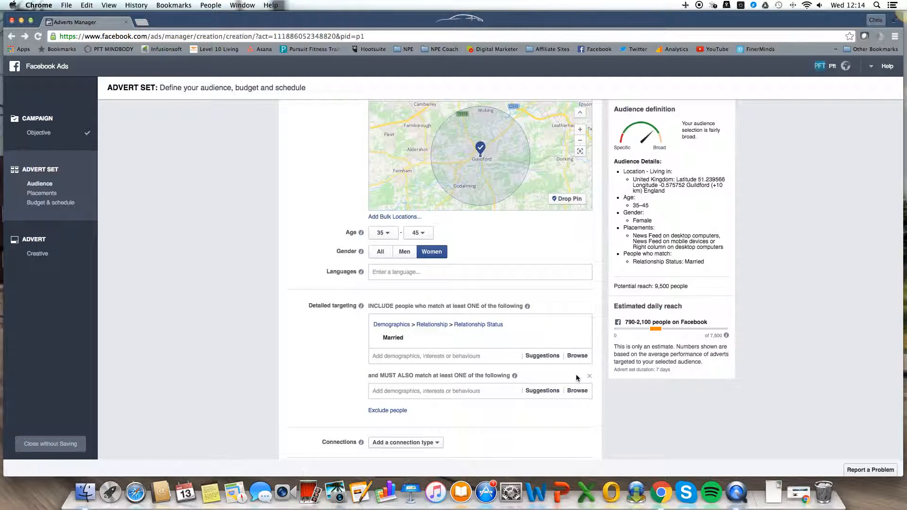
pyautogui.click(590, 379)
pyautogui.click(431, 376)
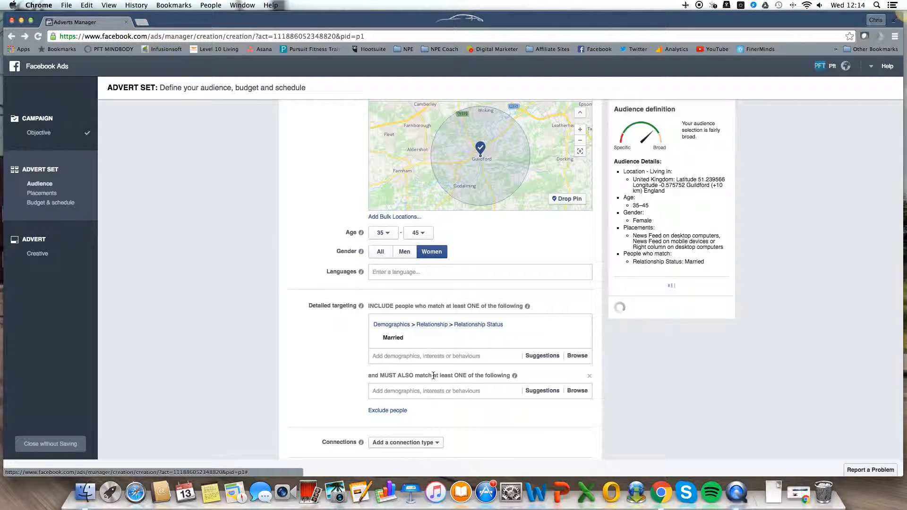
# Require the married audience to also match the Beauty group of Shopping and fashion interests
pyautogui.click(578, 391)
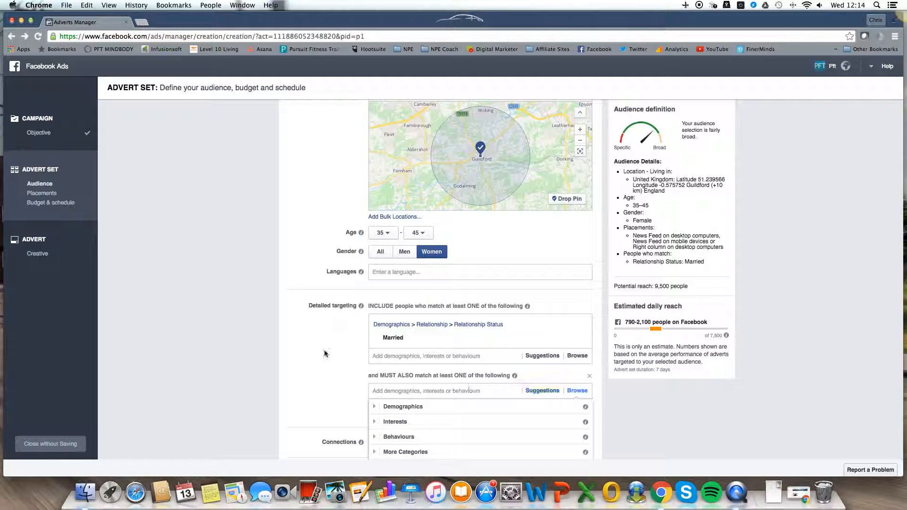
pyautogui.scroll(-1, 321, 345)
pyautogui.rightClick(303, 333)
pyautogui.click(303, 333)
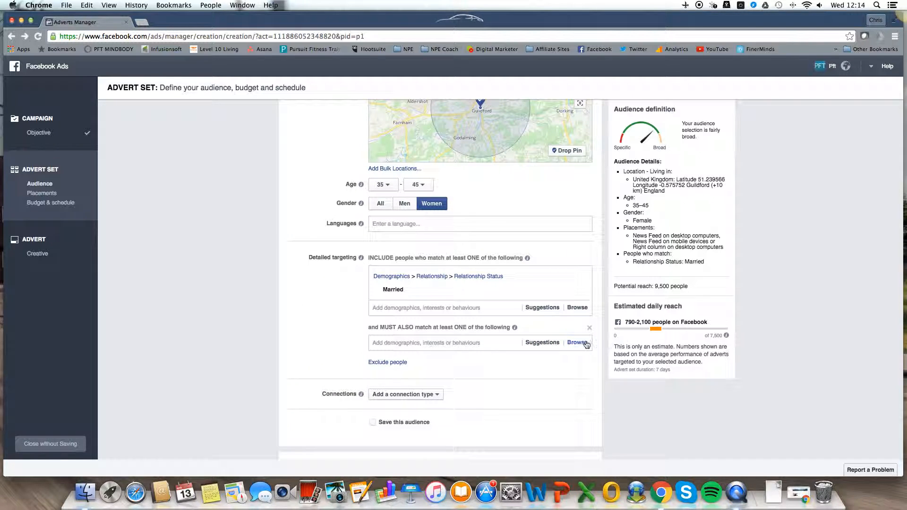
pyautogui.click(374, 373)
pyautogui.scroll(-2, 384, 384)
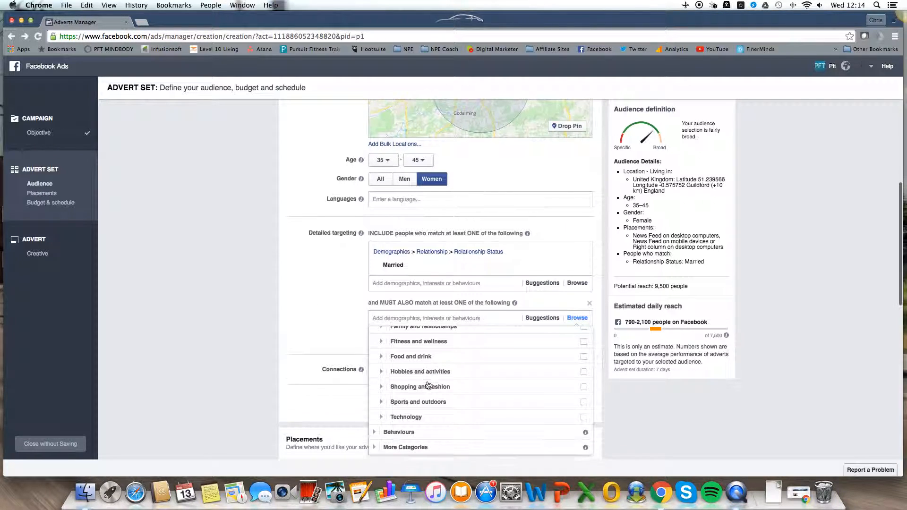
pyautogui.click(382, 386)
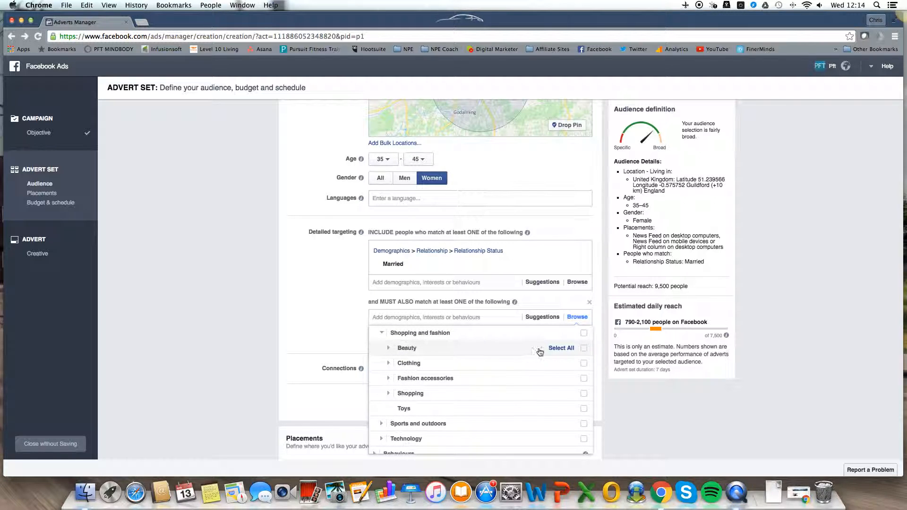
pyautogui.click(583, 348)
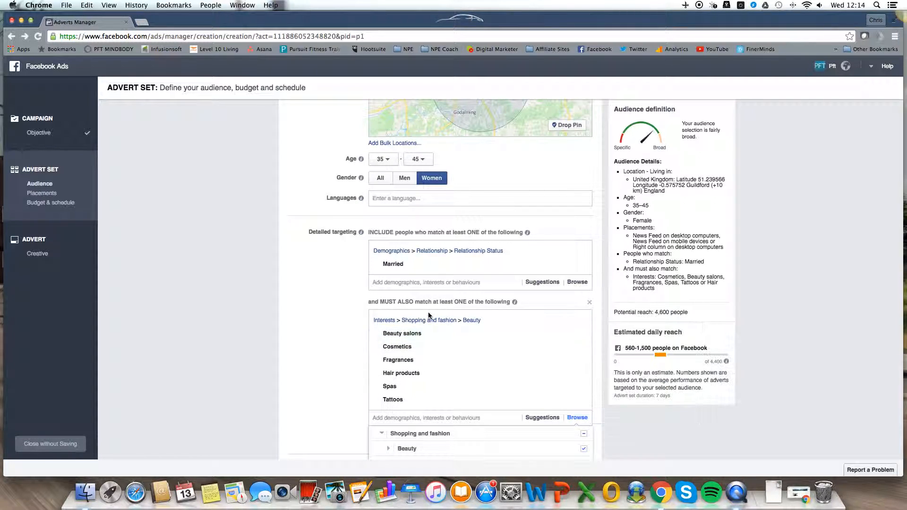
# Review the reach and targeting of the narrowed audience, and remove the Beauty interests from the must-also-match condition
pyautogui.scroll(-1, 467, 199)
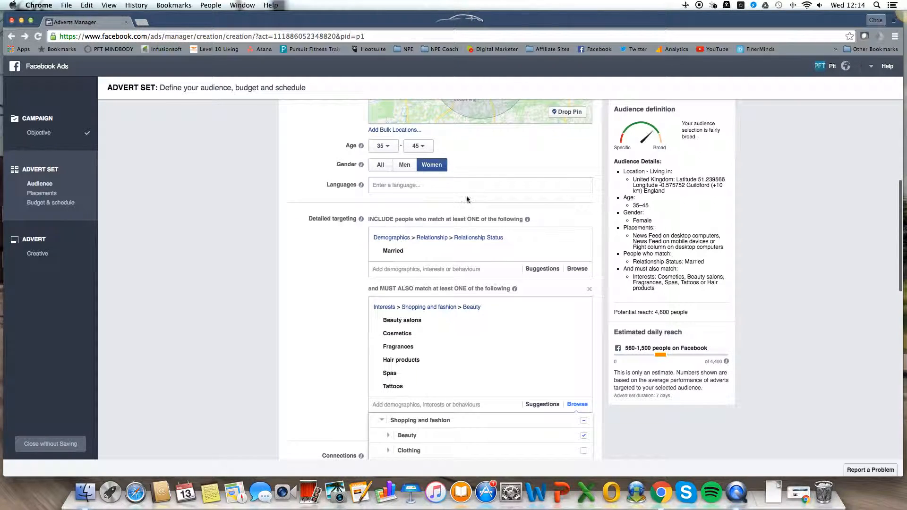
pyautogui.click(667, 312)
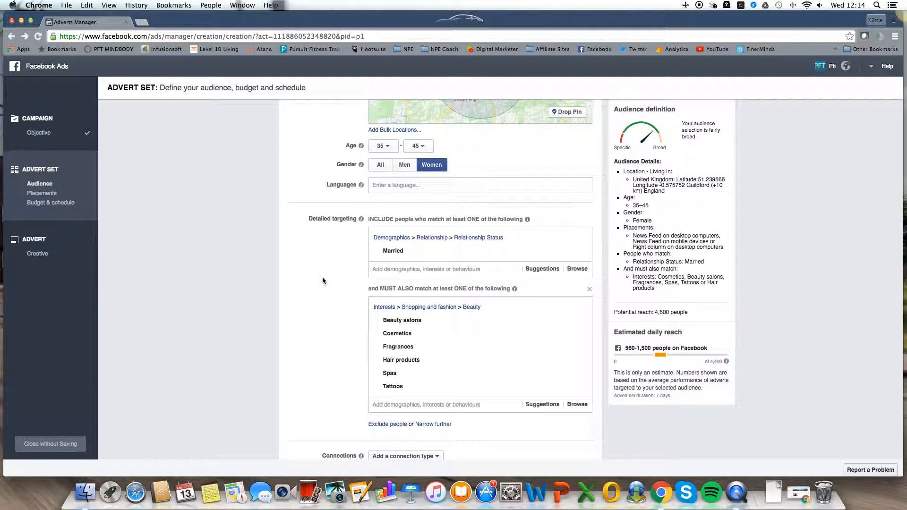
pyautogui.scroll(3, 316, 271)
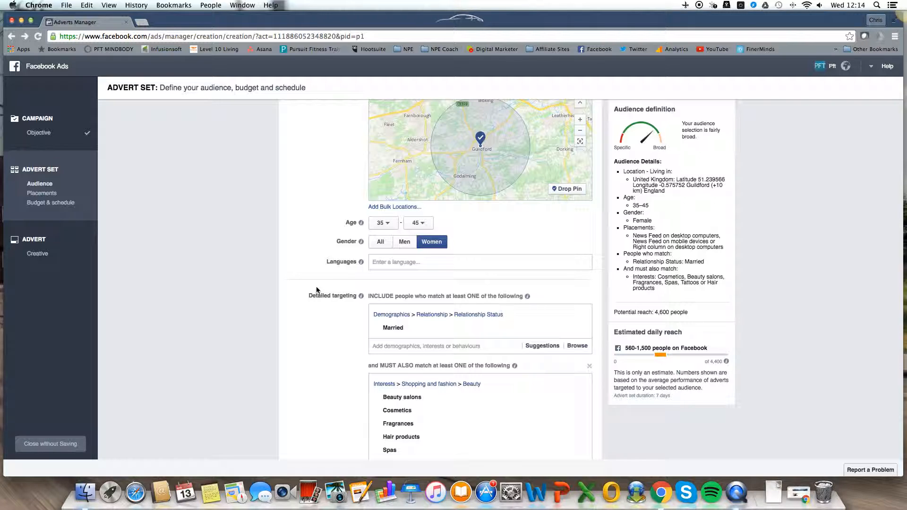
pyautogui.scroll(-1, 378, 279)
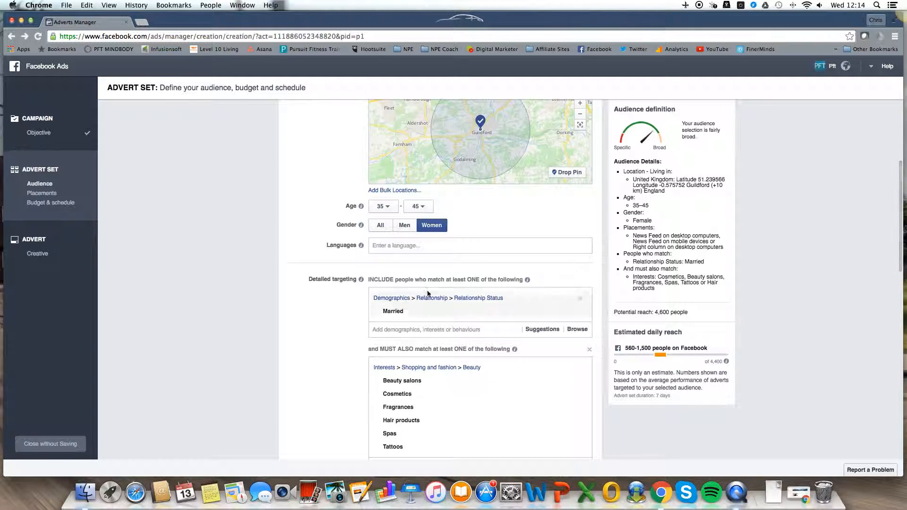
pyautogui.scroll(-3, 315, 297)
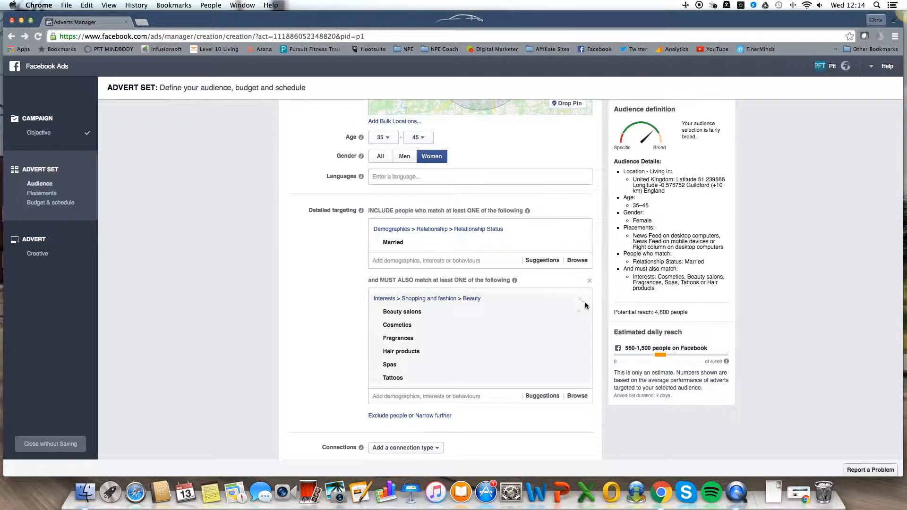
pyautogui.click(581, 298)
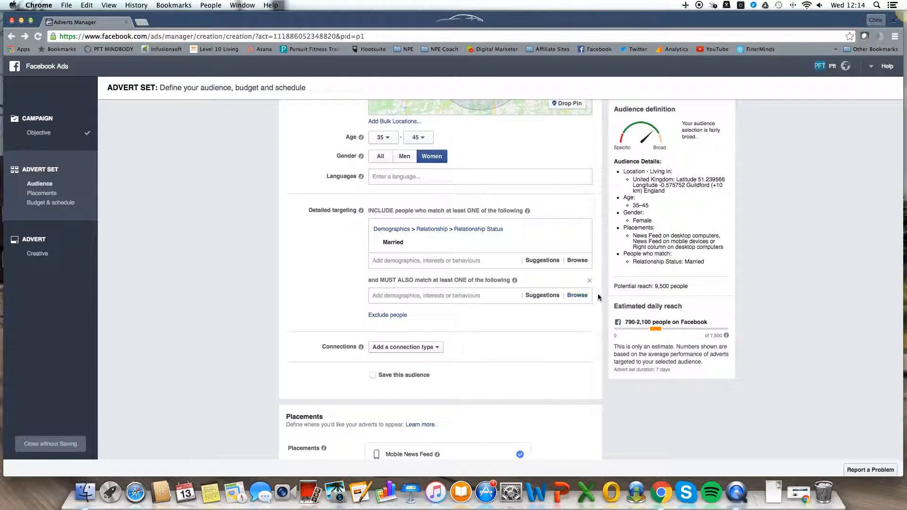
# Examine the Demographics groups offered for the must-also-match condition of the detailed targeting
pyautogui.click(578, 295)
pyautogui.click(374, 312)
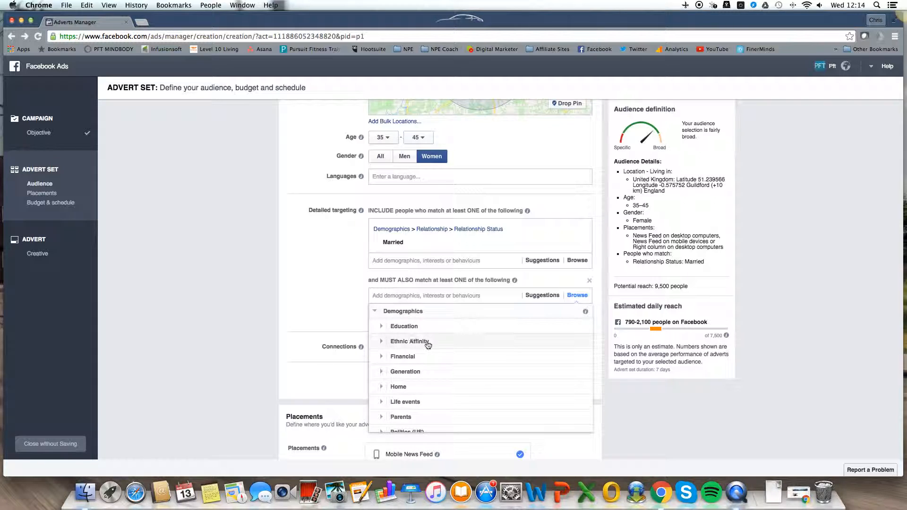
pyautogui.scroll(-2, 402, 331)
pyautogui.scroll(-2, 415, 333)
pyautogui.click(384, 338)
pyautogui.click(382, 314)
pyautogui.scroll(-2, 382, 357)
# Look through the Life events options under Demographics for the must-also-match condition
pyautogui.click(383, 365)
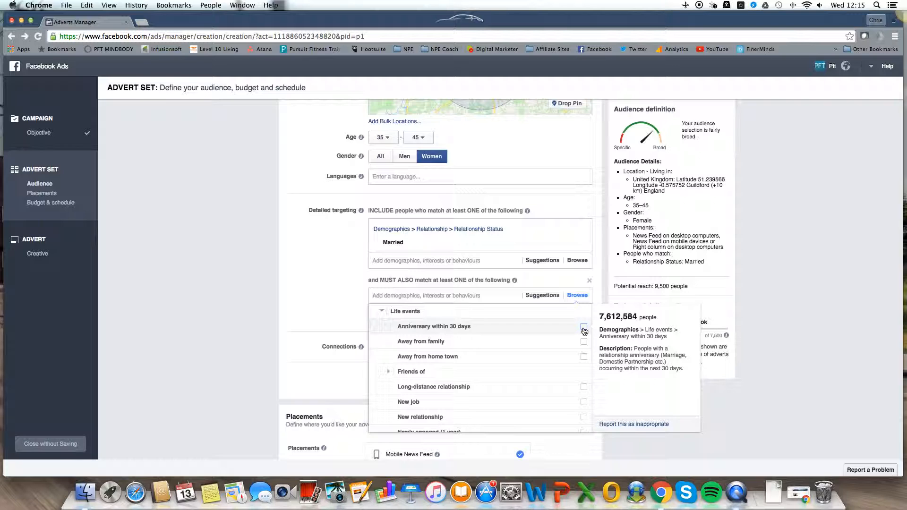
pyautogui.scroll(-2, 503, 356)
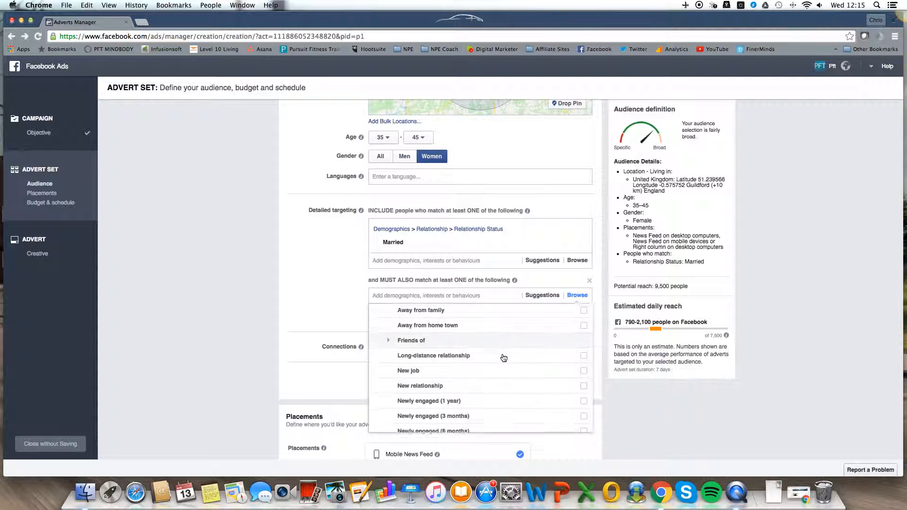
pyautogui.scroll(-3, 451, 367)
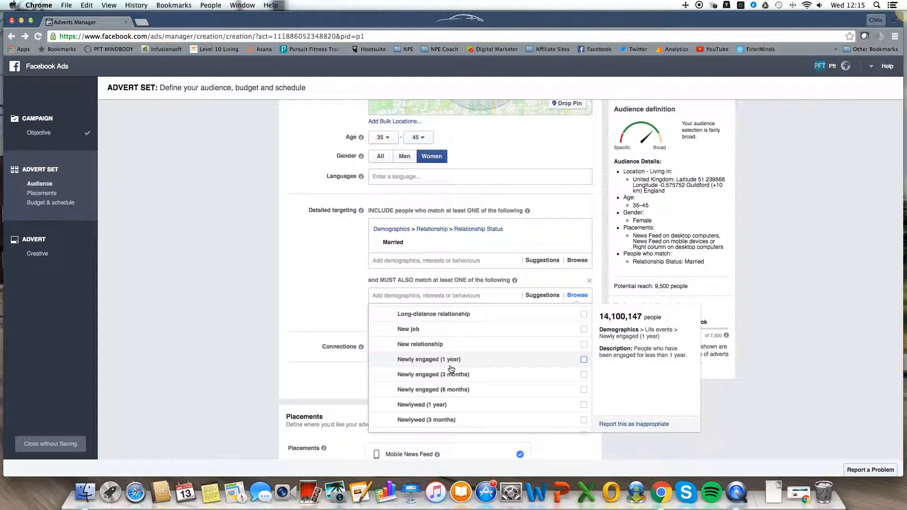
pyautogui.scroll(-2, 439, 367)
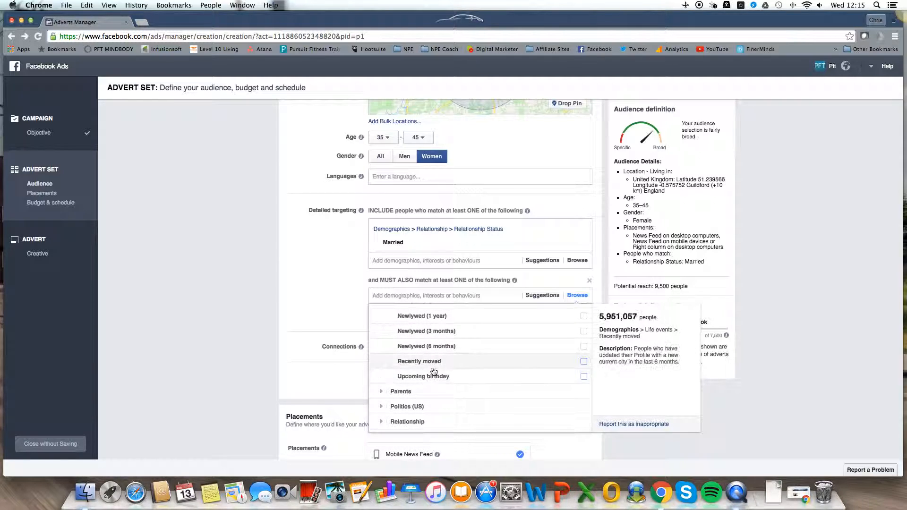
pyautogui.scroll(-3, 433, 371)
pyautogui.scroll(-2, 470, 369)
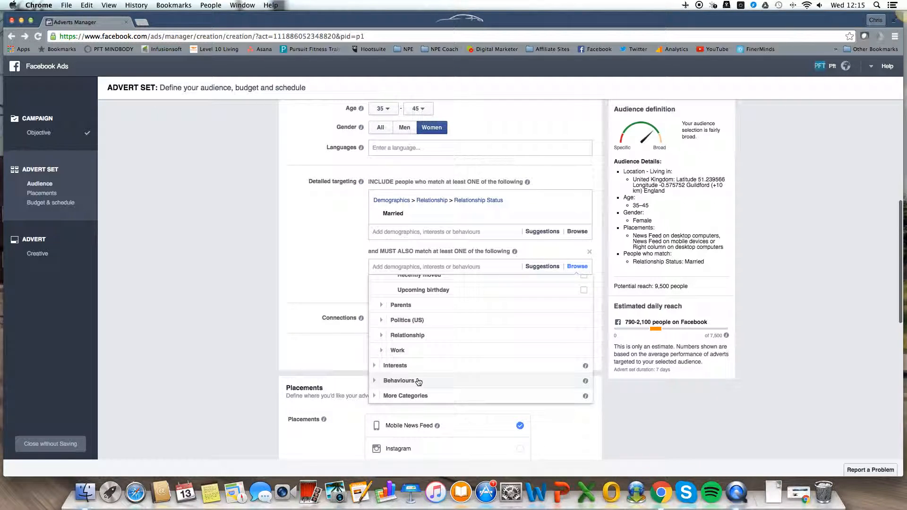
# Remove the Married relationship status from the include condition of the detailed targeting
pyautogui.click(322, 258)
pyautogui.moveTo(580, 216)
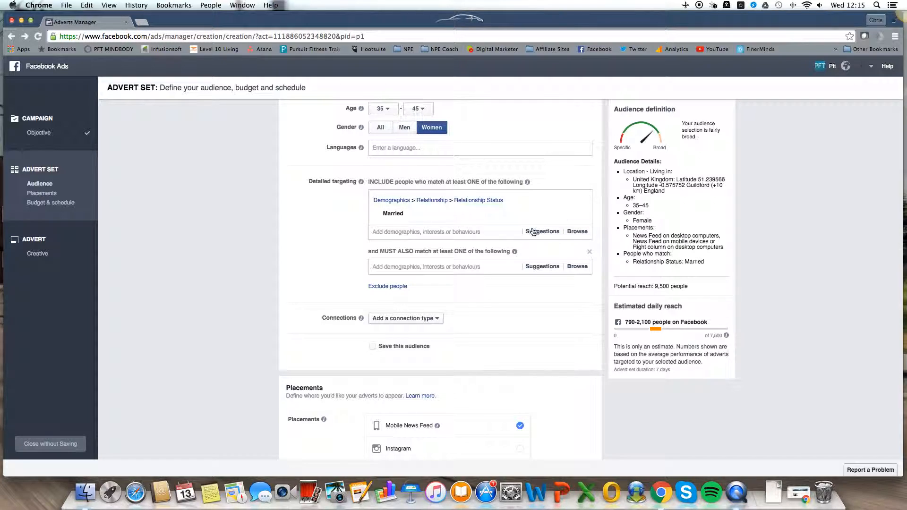
pyautogui.click(580, 215)
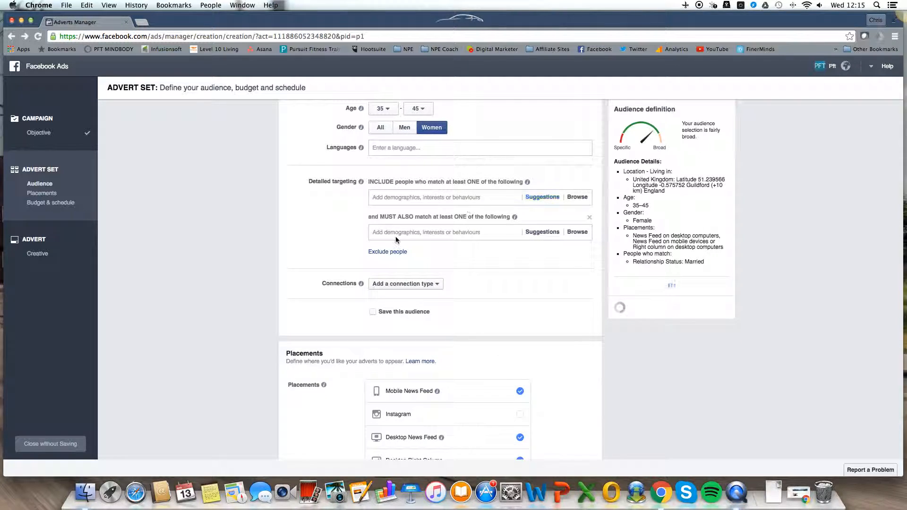
# Examine the Interests categories offered for the include condition of the detailed targeting
pyautogui.click(577, 197)
pyautogui.click(473, 227)
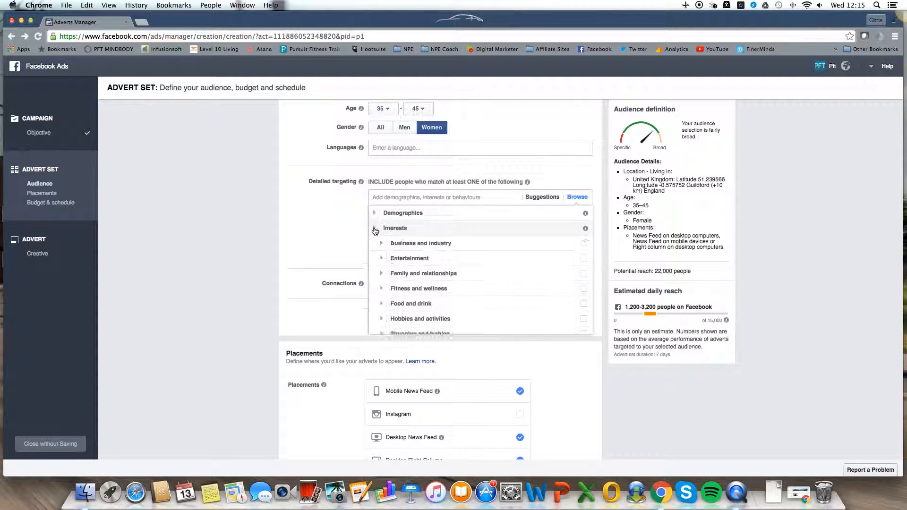
pyautogui.scroll(-2, 406, 298)
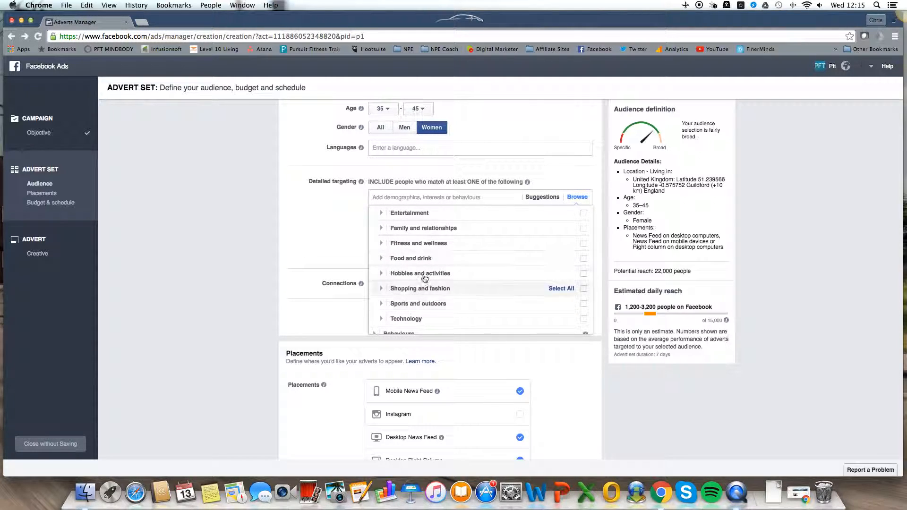
pyautogui.scroll(-2, 437, 290)
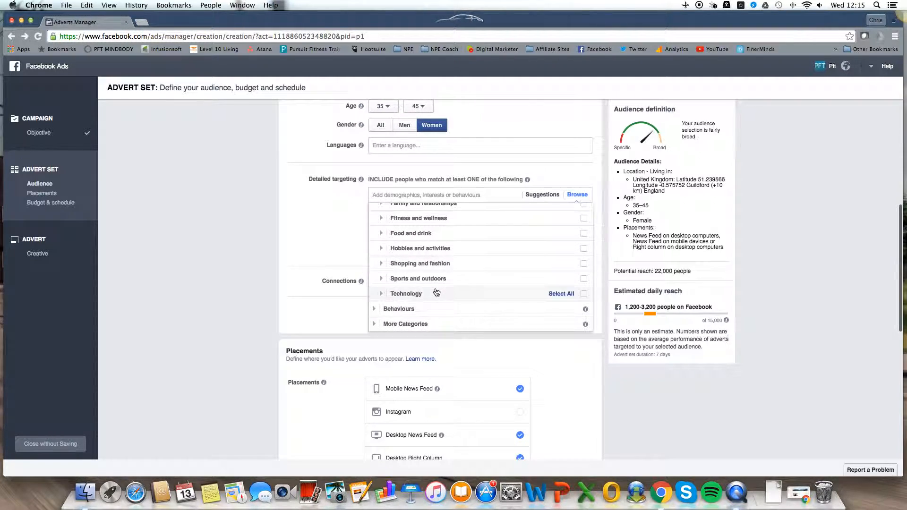
pyautogui.scroll(1, 444, 260)
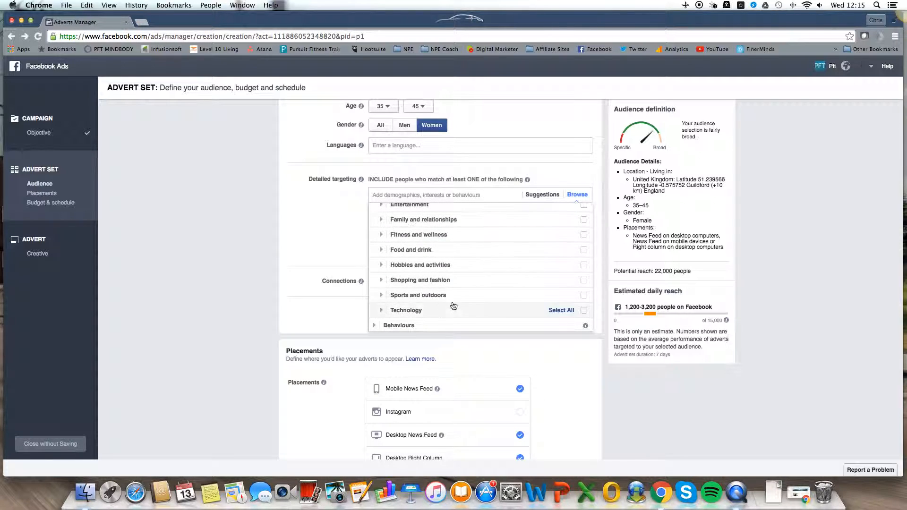
pyautogui.scroll(-2, 406, 316)
# Look through the Behaviours groups and More Categories offered for the include condition
pyautogui.click(372, 306)
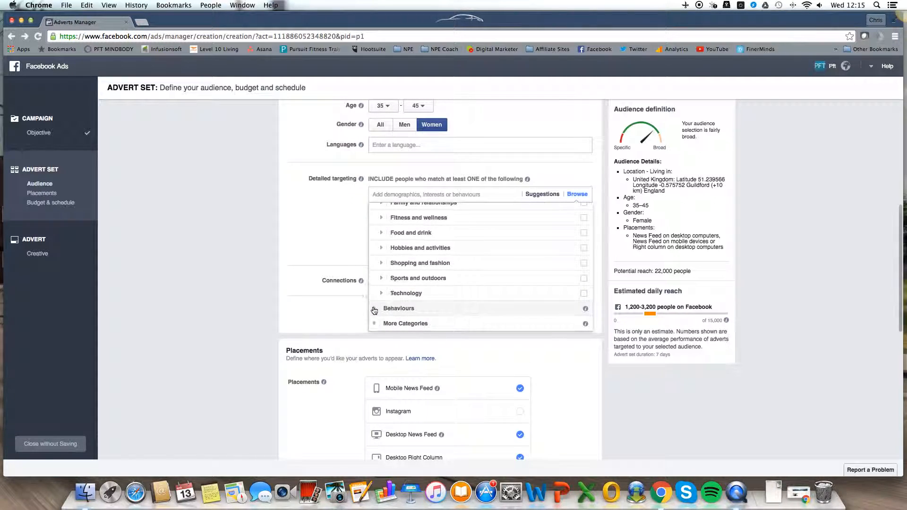
pyautogui.scroll(-1, 455, 290)
pyautogui.scroll(3, 454, 284)
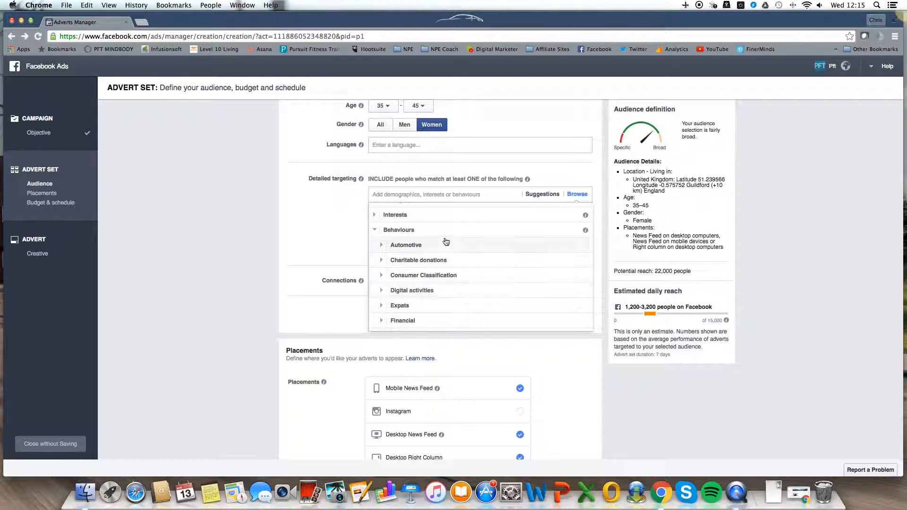
pyautogui.scroll(-5, 456, 262)
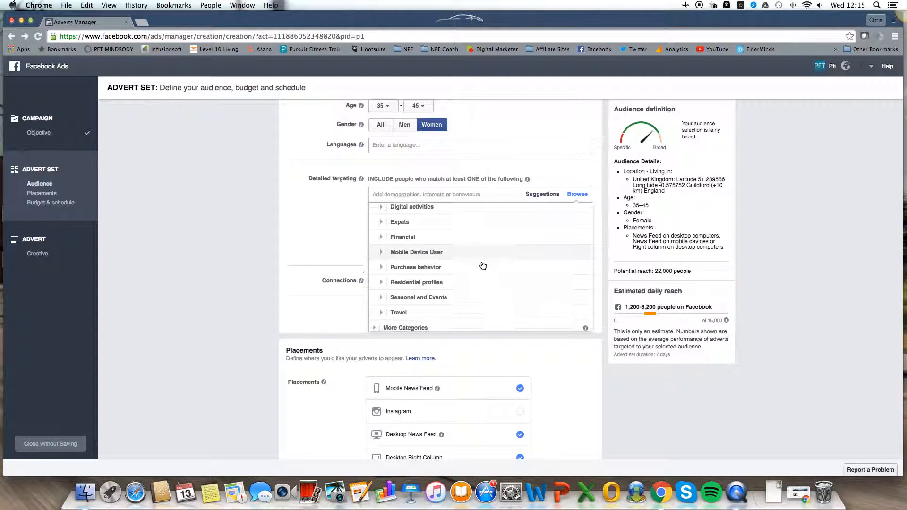
pyautogui.scroll(-1, 506, 248)
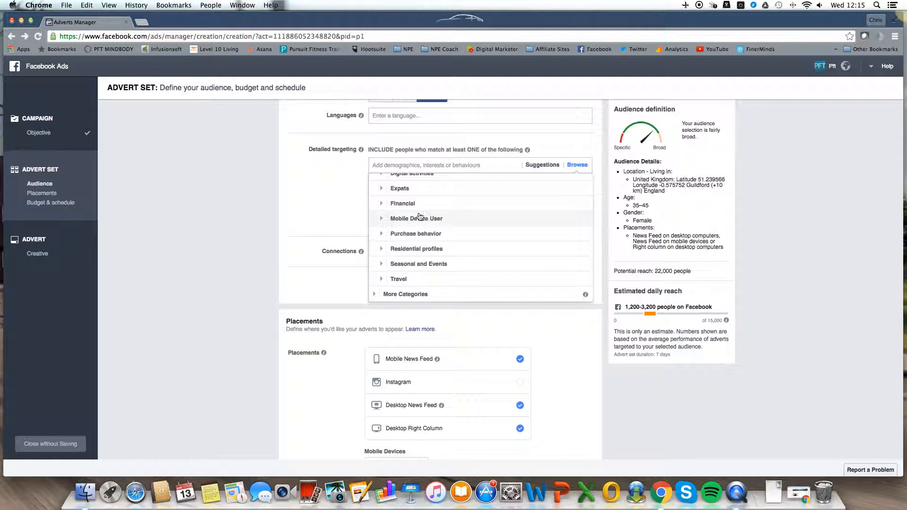
pyautogui.scroll(-1, 459, 241)
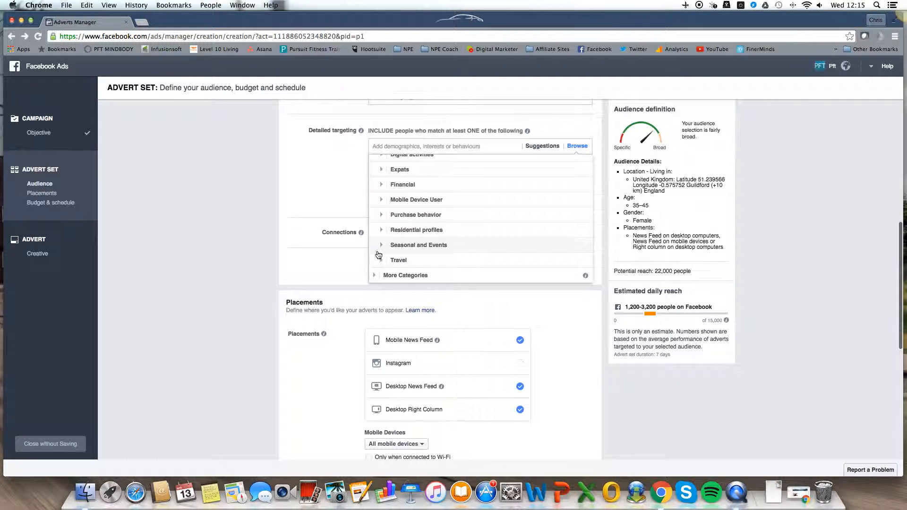
pyautogui.click(392, 275)
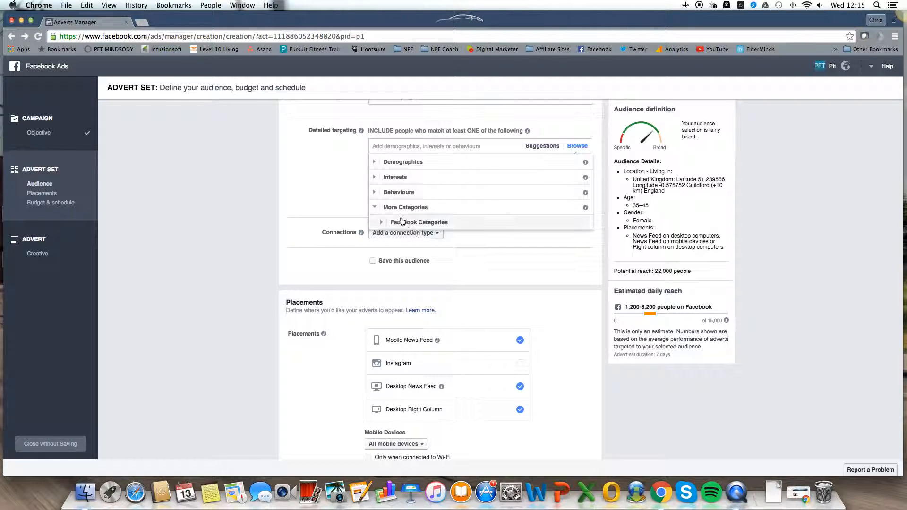
pyautogui.click(572, 147)
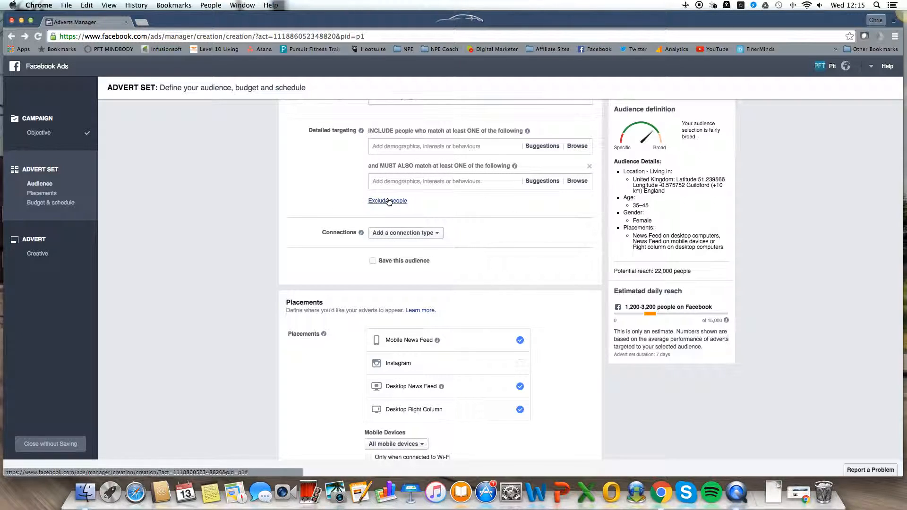
# Turn off the Desktop Right Column placement for the advert set
pyautogui.scroll(3, 391, 203)
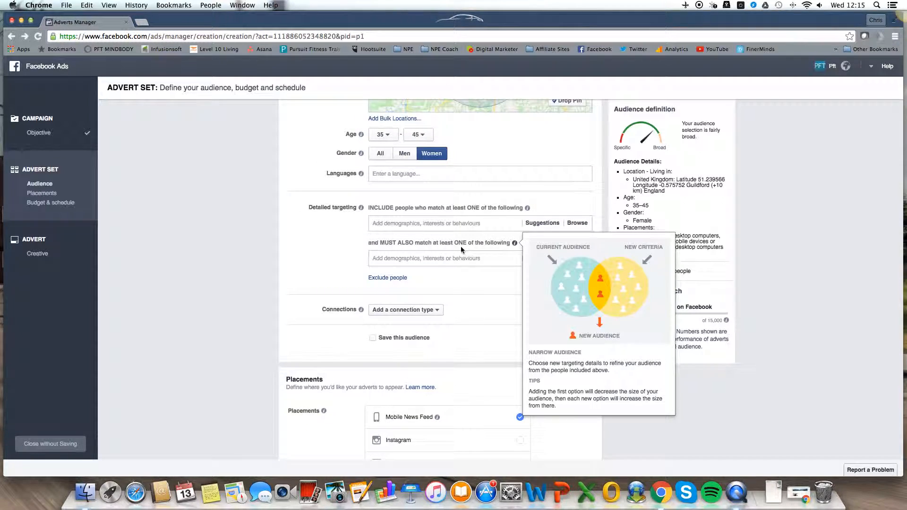
pyautogui.scroll(-3, 510, 282)
pyautogui.scroll(-6, 511, 283)
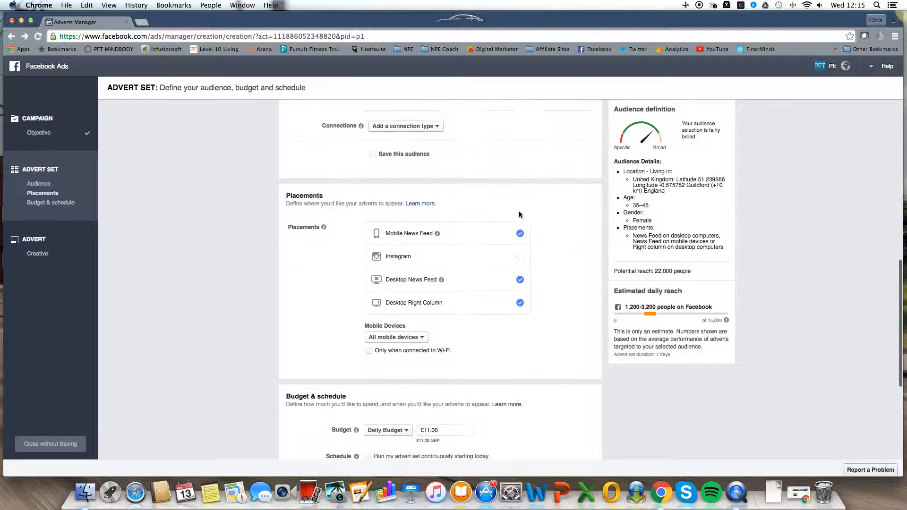
pyautogui.moveTo(287, 196); pyautogui.dragTo(322, 197)
pyautogui.click(332, 201)
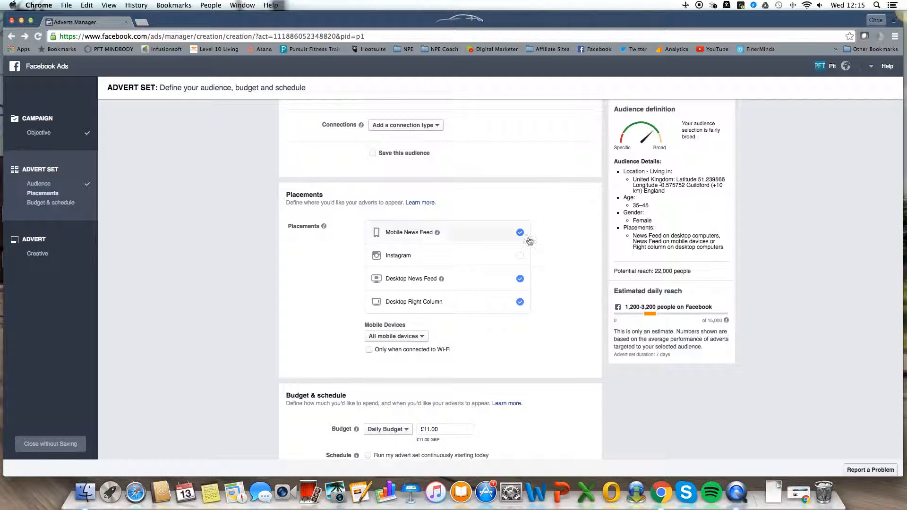
pyautogui.click(520, 302)
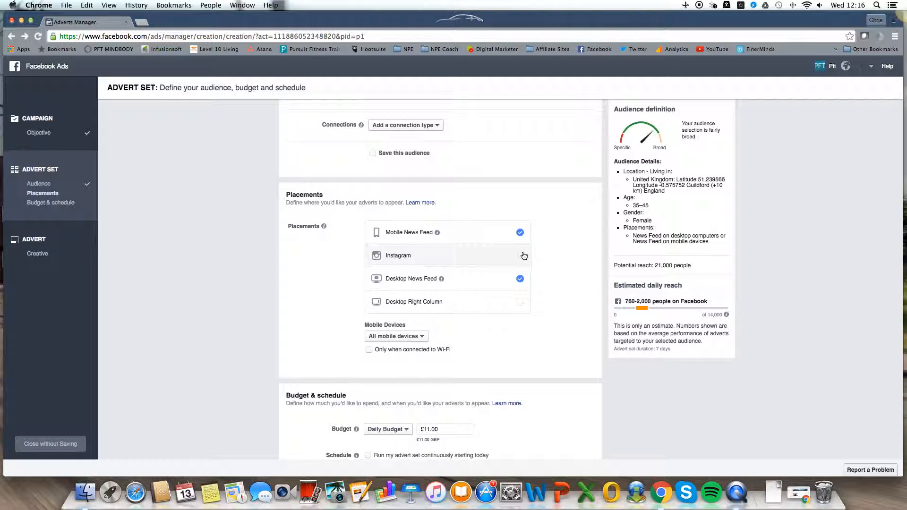
# Set the advert set's daily budget to £5.00
pyautogui.scroll(-5, 571, 281)
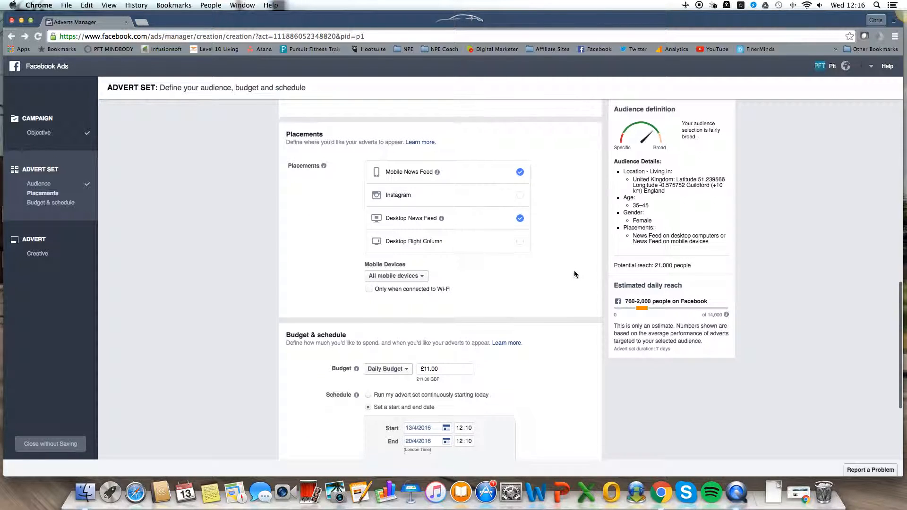
pyautogui.scroll(-1, 582, 264)
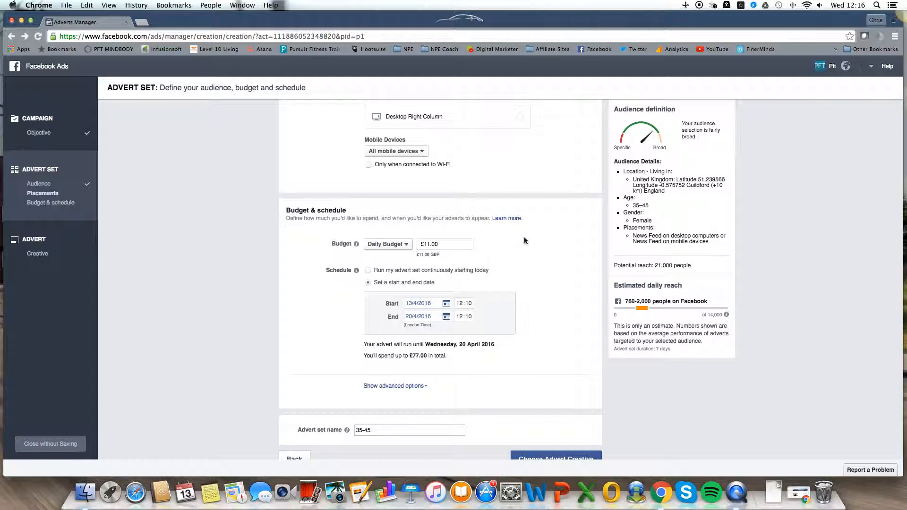
pyautogui.click(427, 244)
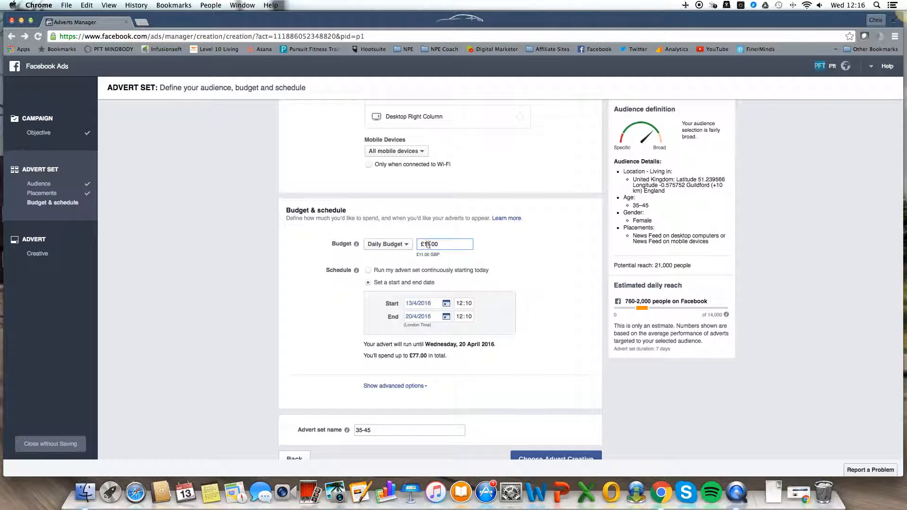
pyautogui.press('BackSpace')
pyautogui.press('BackSpace')
pyautogui.press('BackSpace')
pyautogui.click(495, 250)
# Check the end date calendar in the advert schedule and the total spend for the run
pyautogui.click(445, 317)
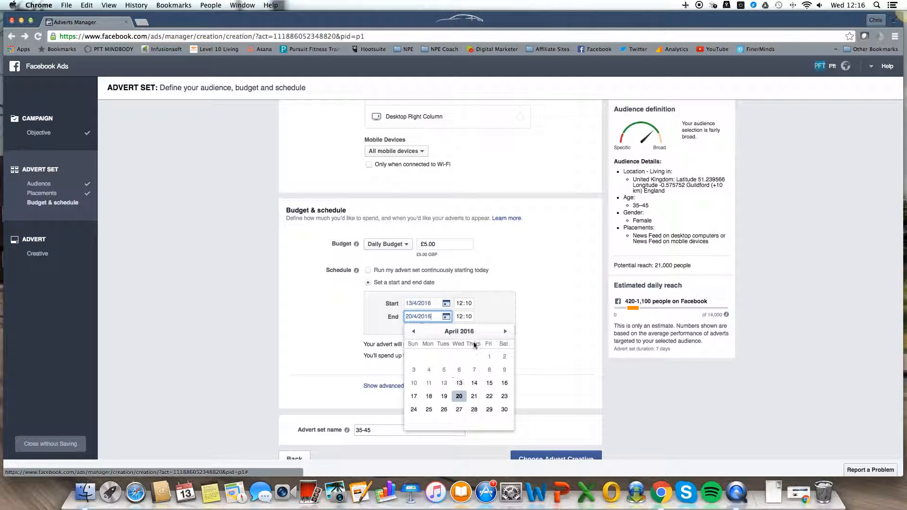
pyautogui.click(536, 270)
pyautogui.moveTo(409, 356); pyautogui.dragTo(427, 356)
pyautogui.click(427, 357)
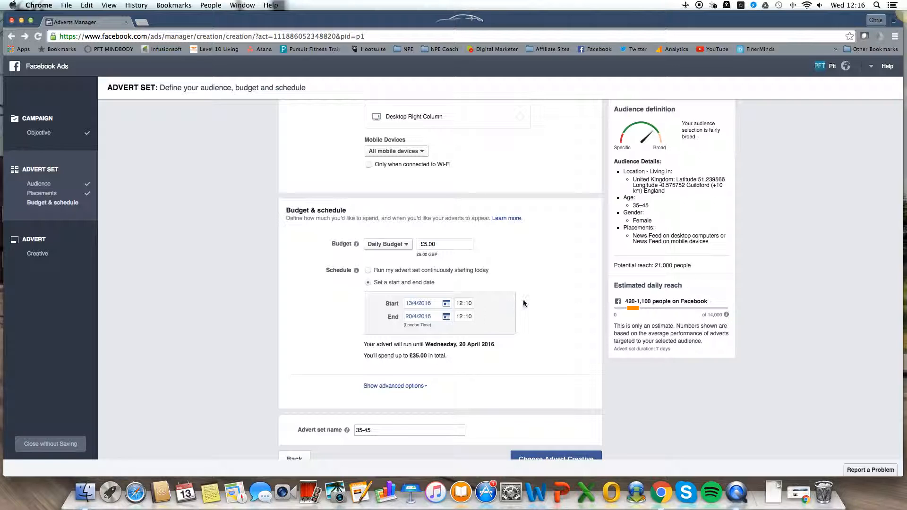
# Continue to the advert creative and review the Desktop News Feed preview of the boosted post
pyautogui.scroll(-2, 535, 299)
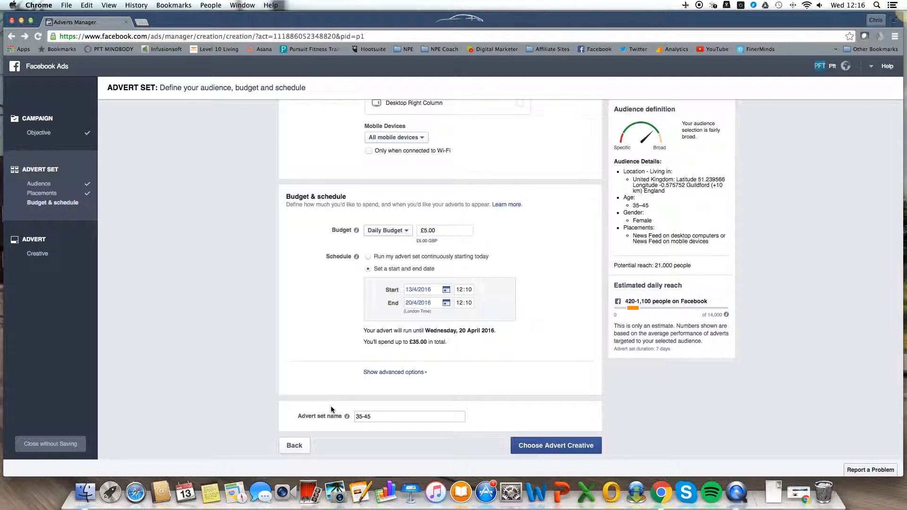
pyautogui.click(537, 449)
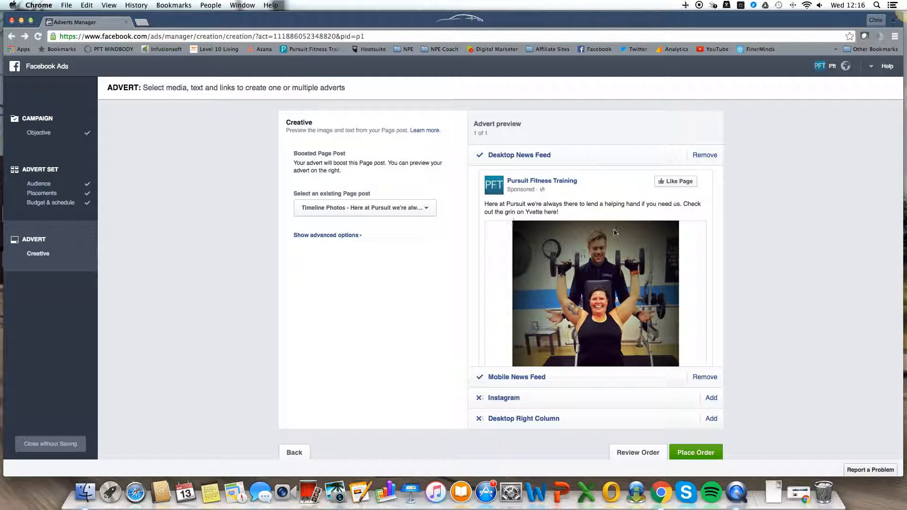
pyautogui.scroll(-3, 513, 220)
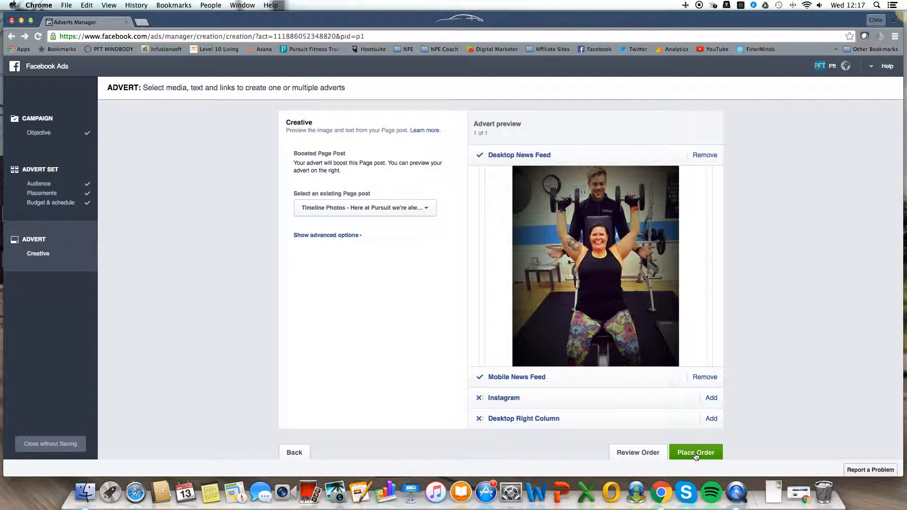